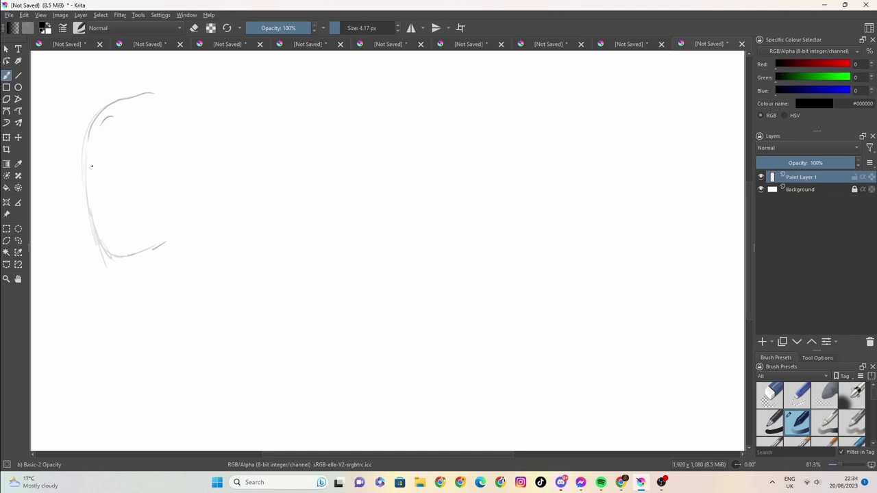
- Sketch a three-quarter head outline with jaw, cranium and ear, plus an inner hair band and a spiky hair contour above
mouse_move(89, 181)
left_mouse_down()
mouse_move(111, 248)
mouse_move(108, 242)
mouse_move(132, 253)
mouse_move(116, 252)
mouse_move(146, 245)
mouse_move(109, 243)
mouse_move(124, 251)
mouse_move(155, 244)
mouse_move(113, 245)
mouse_move(180, 225)
left_mouse_up()
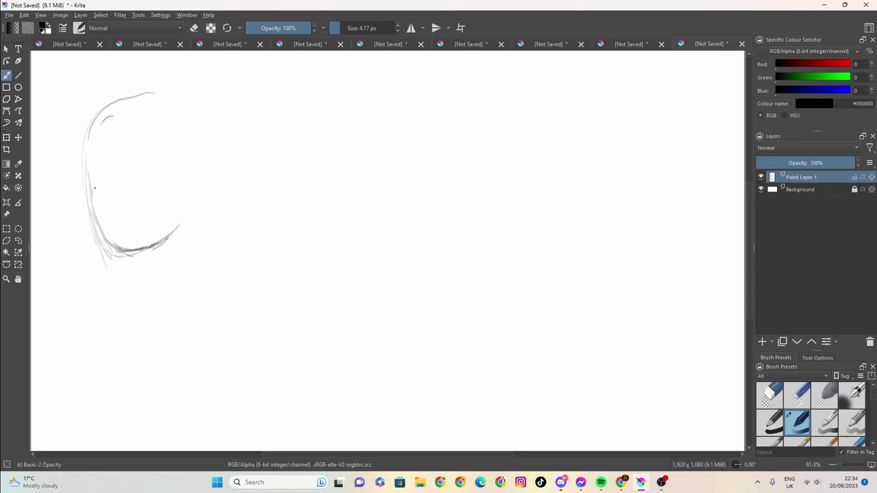
mouse_move(89, 183)
left_mouse_down()
mouse_move(88, 136)
mouse_move(102, 111)
mouse_move(146, 100)
mouse_move(209, 126)
mouse_move(194, 113)
mouse_move(207, 141)
mouse_move(160, 97)
mouse_move(189, 116)
mouse_move(205, 158)
mouse_move(147, 97)
mouse_move(129, 101)
mouse_move(204, 175)
mouse_move(200, 199)
mouse_move(177, 208)
mouse_move(175, 229)
mouse_move(155, 242)
mouse_move(179, 219)
left_mouse_up()
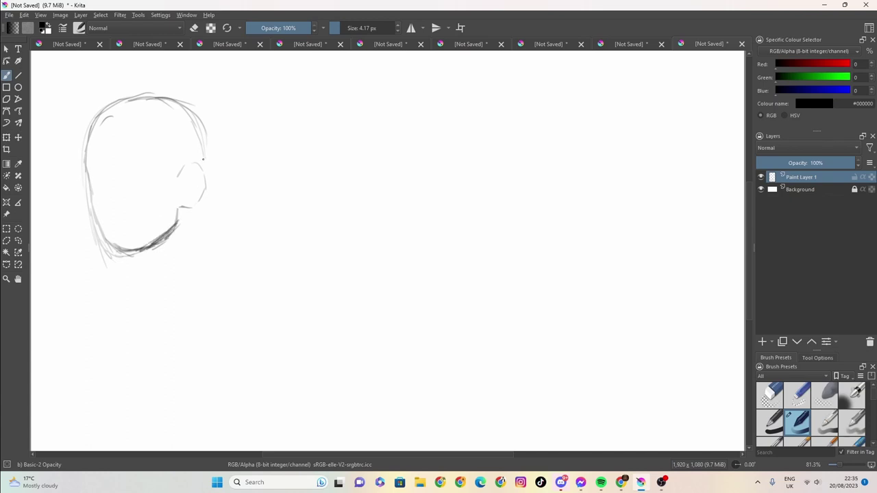
mouse_move(202, 159)
left_mouse_down()
mouse_move(202, 124)
mouse_move(179, 110)
left_mouse_up()
mouse_move(185, 116)
left_mouse_down()
mouse_move(100, 121)
mouse_move(108, 130)
mouse_move(98, 118)
mouse_move(115, 77)
mouse_move(119, 87)
mouse_move(136, 70)
mouse_move(145, 79)
mouse_move(158, 68)
mouse_move(163, 78)
mouse_move(179, 71)
mouse_move(224, 119)
left_mouse_up()
mouse_move(226, 127)
left_mouse_down()
mouse_move(220, 149)
mouse_move(201, 141)
mouse_move(225, 172)
mouse_move(220, 179)
left_mouse_up()
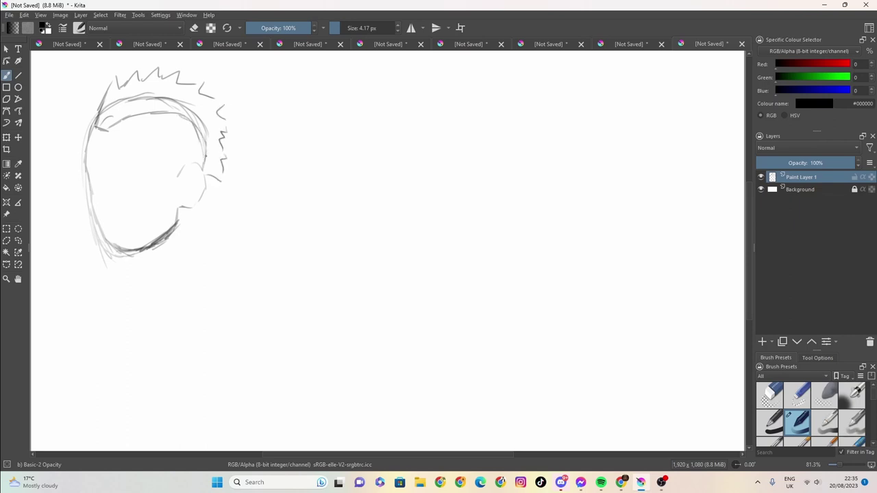
- Sketch the front hairline across the forehead, stepping down at the temple into a sideburn before the ear
left_click_drag(207, 139, 204, 159)
left_click_drag(101, 128, 109, 117)
mouse_move(155, 148)
left_mouse_down()
mouse_move(175, 200)
mouse_move(176, 181)
left_mouse_up()
mouse_move(144, 137)
left_mouse_down()
mouse_move(154, 147)
mouse_move(104, 134)
mouse_move(155, 144)
left_mouse_up()
mouse_move(139, 131)
left_mouse_down()
mouse_move(121, 134)
mouse_move(93, 120)
left_mouse_up()
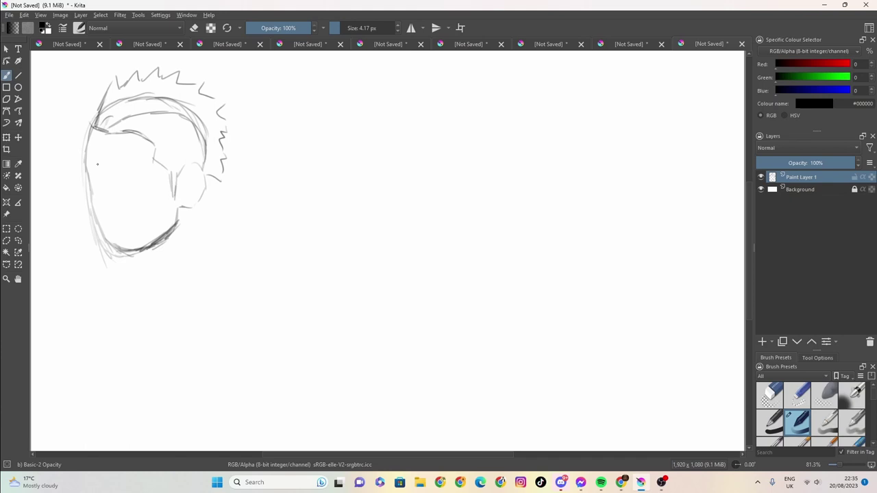
- Sketch the far-side face contour and nose line, and add hatched eyebrows beneath the forehead
mouse_move(88, 162)
left_mouse_down()
mouse_move(87, 172)
mouse_move(153, 171)
mouse_move(87, 173)
mouse_move(97, 200)
left_mouse_up()
left_click_drag(100, 191, 94, 212)
left_click_drag(98, 200, 96, 223)
left_click_drag(101, 208, 95, 215)
left_click_drag(100, 200, 96, 211)
left_click_drag(88, 170, 90, 215)
left_click_drag(100, 204, 97, 229)
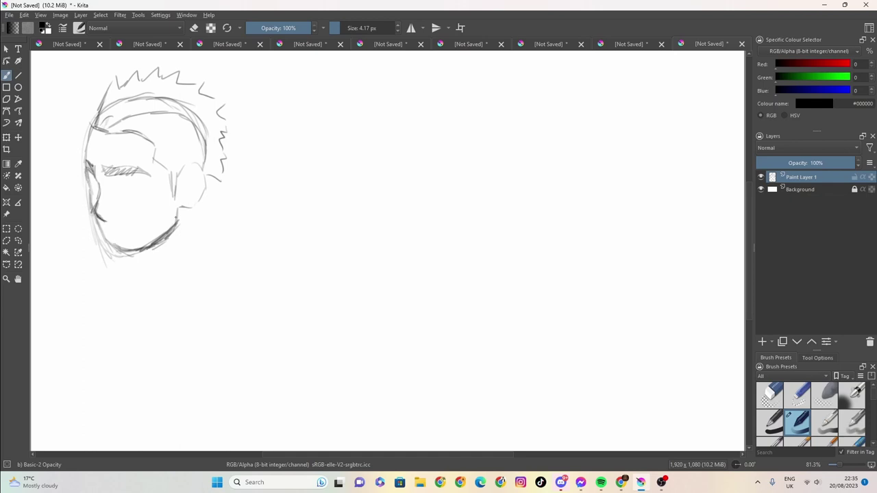
- Reinforce the jawline and try a mouth line beneath the nose, undoing the mouth strokes
mouse_move(176, 213)
left_mouse_down()
mouse_move(131, 248)
mouse_move(115, 251)
mouse_move(99, 230)
mouse_move(131, 231)
left_mouse_up()
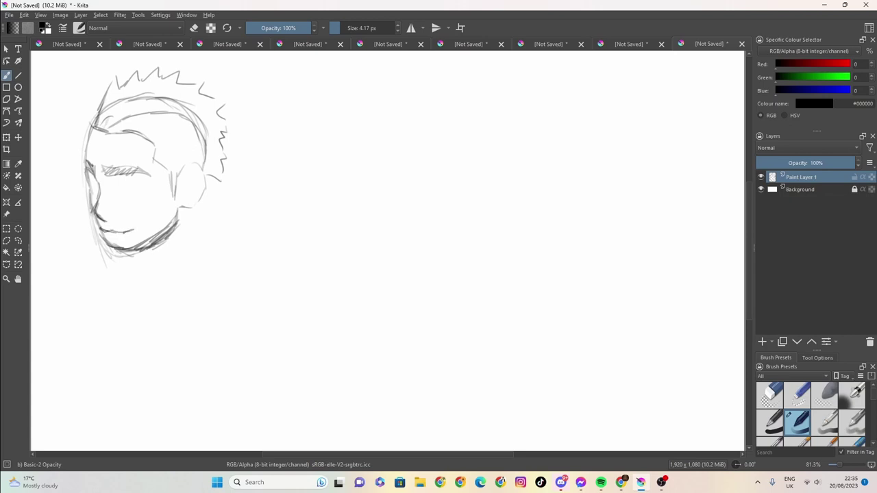
key("ctrl+z")
key("ctrl+z")
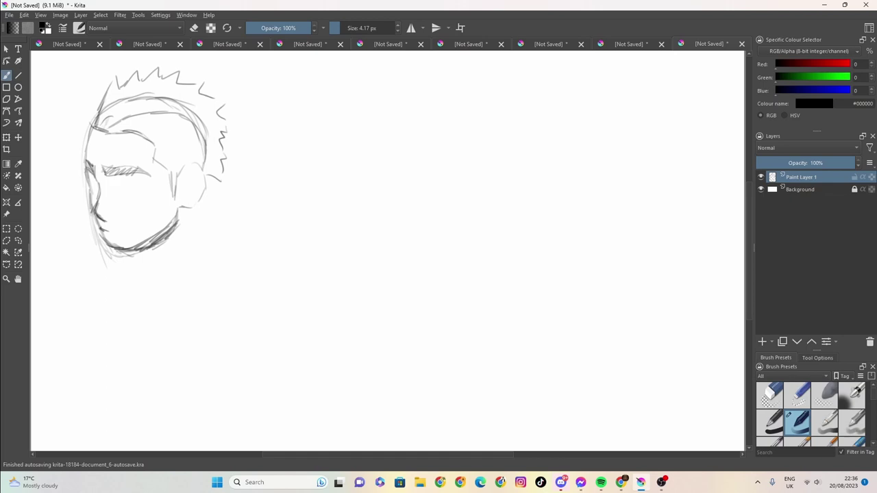
- Draw both eyes beneath darkened eyebrows and strengthen the sideburn line in front of the ear
mouse_move(104, 171)
left_mouse_down()
mouse_move(157, 171)
mouse_move(131, 170)
mouse_move(140, 191)
mouse_move(133, 182)
mouse_move(119, 199)
mouse_move(139, 194)
mouse_move(130, 180)
mouse_move(120, 185)
left_mouse_up()
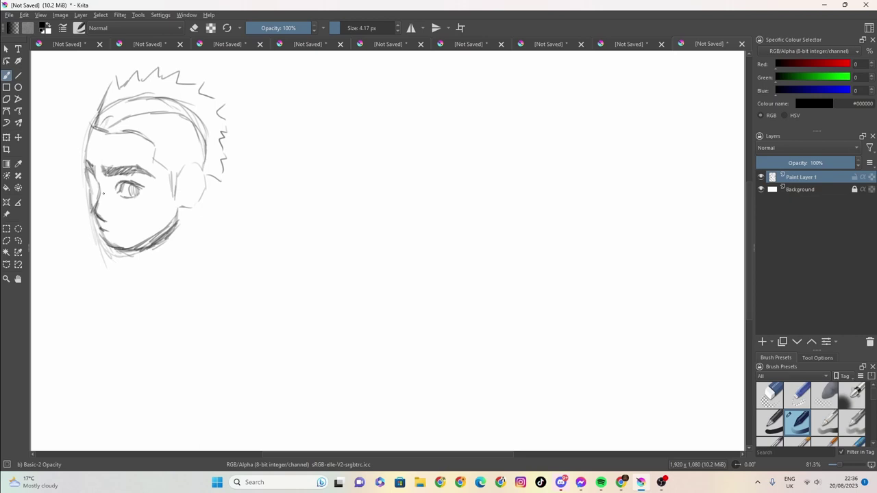
left_click_drag(97, 180, 95, 191)
left_click_drag(171, 173, 174, 201)
- Erase the rough jaw and chin lines using eraser mode at about 38 px
left_click(195, 29)
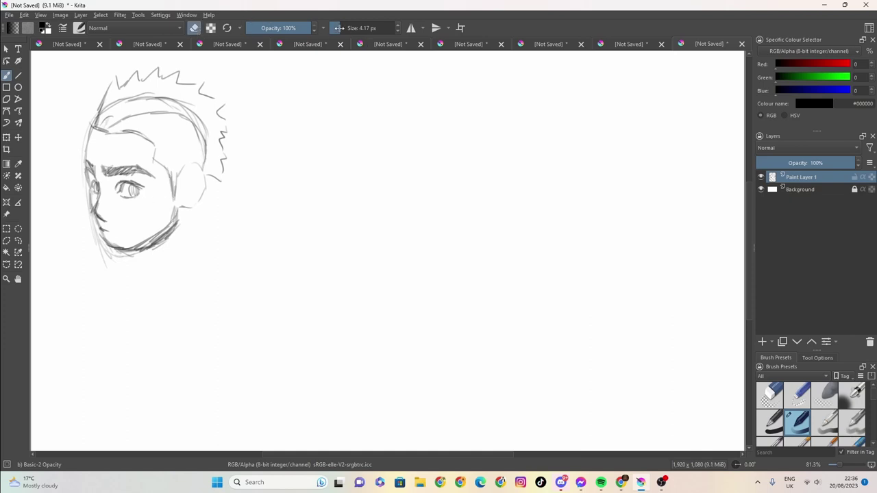
left_click_drag(338, 28, 380, 28)
mouse_move(139, 244)
left_mouse_down()
mouse_move(133, 254)
mouse_move(141, 240)
mouse_move(110, 248)
left_mouse_up()
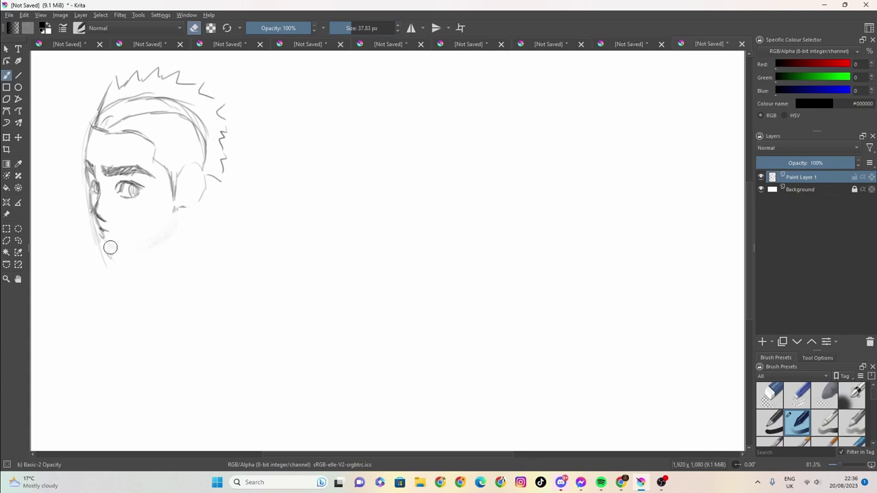
- Return to painting with a 4.17 px brush and redraw a slimmer jawline from the ear to the chin
left_click(337, 30)
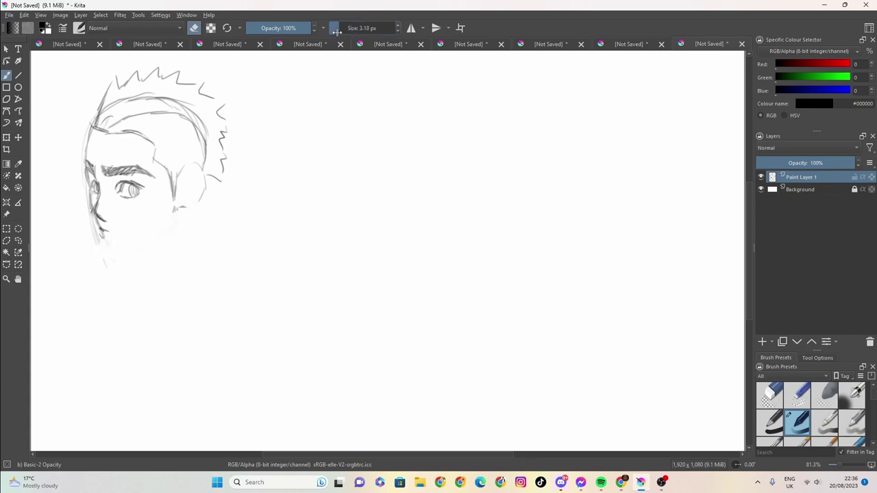
left_click_drag(337, 30, 337, 30)
key("e")
left_click_drag(168, 215, 156, 234)
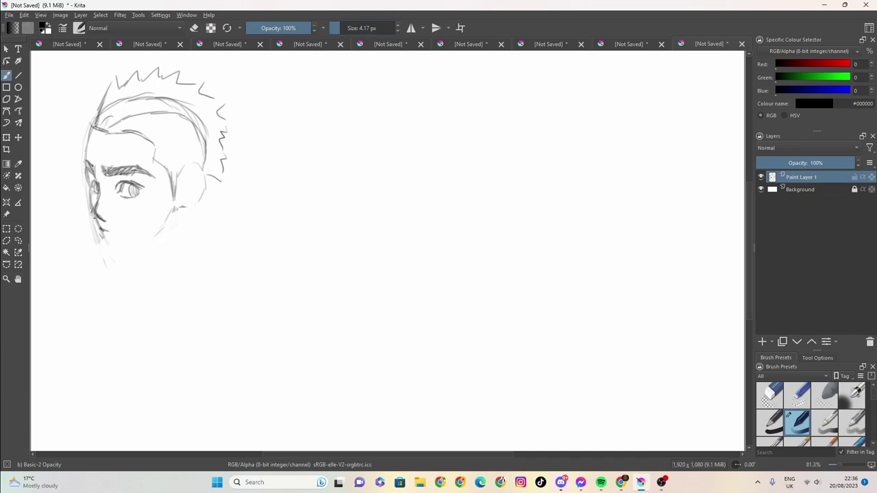
mouse_move(95, 217)
left_mouse_down()
mouse_move(107, 243)
mouse_move(124, 249)
mouse_move(168, 223)
left_mouse_up()
left_click_drag(125, 248, 172, 207)
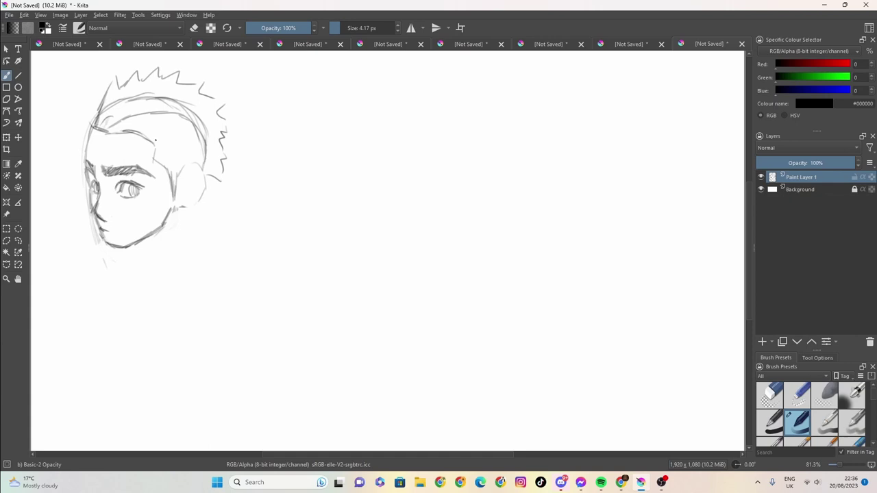
- Shade the sideburn and fill the short side hair above the ear with vertical hatching
mouse_move(160, 163)
left_mouse_down()
mouse_move(165, 202)
mouse_move(173, 198)
left_mouse_up()
mouse_move(141, 134)
left_mouse_down()
mouse_move(163, 168)
mouse_move(167, 199)
left_mouse_up()
left_click_drag(170, 162, 178, 198)
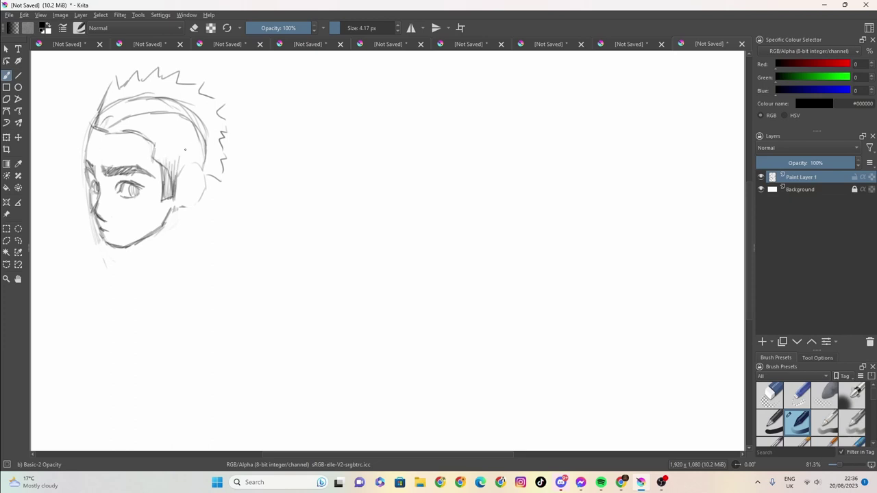
mouse_move(108, 124)
left_mouse_down()
mouse_move(152, 140)
mouse_move(160, 159)
left_mouse_up()
left_click_drag(163, 115, 171, 164)
left_click_drag(176, 116, 185, 181)
left_click_drag(185, 124, 194, 167)
left_click_drag(196, 137, 207, 182)
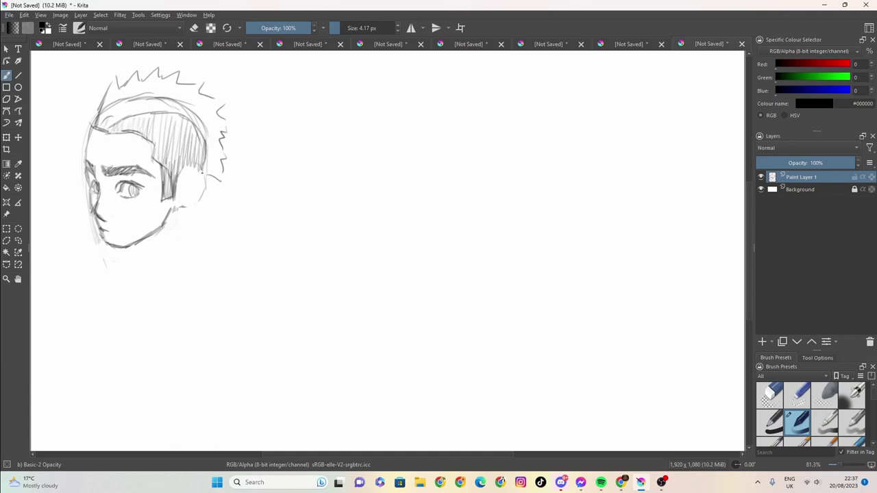
- Erase the skull construction lines between the spiky hair contour and the hatched side hair with a 60.07 px eraser
left_click(341, 32)
left_click(194, 28)
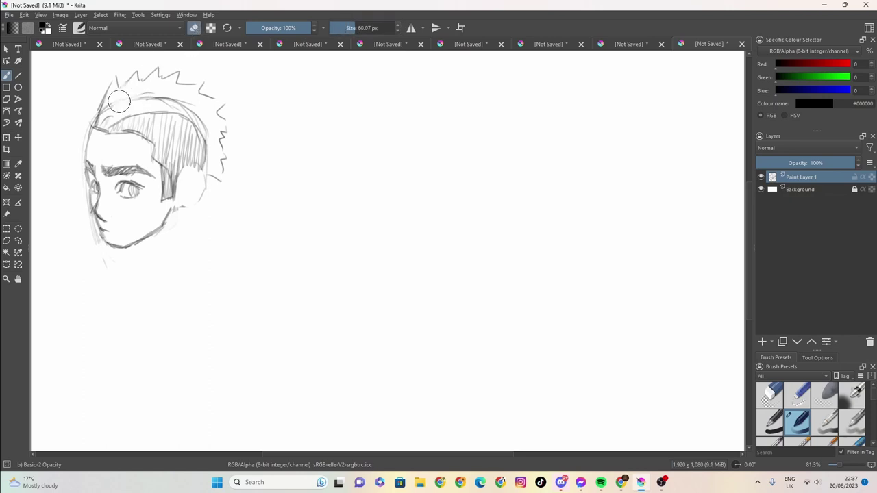
mouse_move(115, 109)
left_mouse_down()
mouse_move(166, 90)
mouse_move(203, 123)
mouse_move(170, 108)
mouse_move(118, 102)
mouse_move(103, 117)
mouse_move(135, 117)
left_mouse_up()
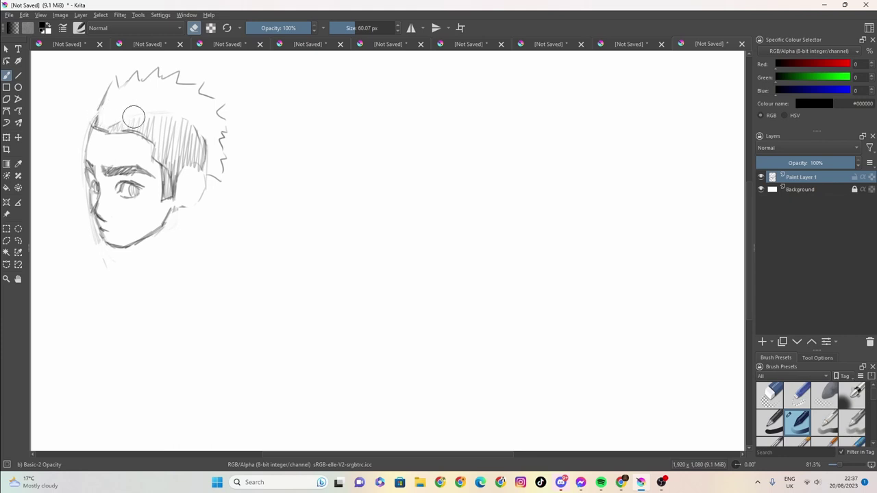
- Return to painting at 4.17 px and darken the front hair edge above the forehead, undoing the last stroke
mouse_move(332, 28)
left_mouse_down()
mouse_move(349, 28)
mouse_move(335, 29)
left_mouse_up()
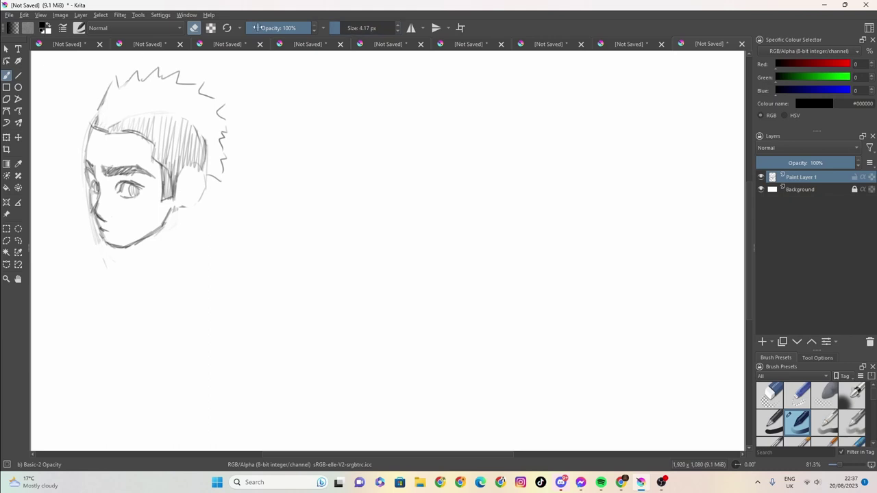
key("e")
left_click_drag(102, 102, 92, 124)
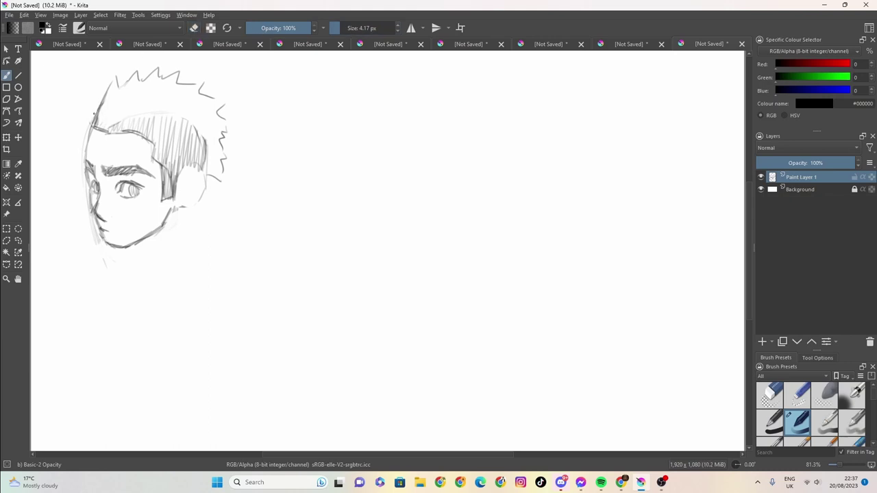
key("ctrl+z")
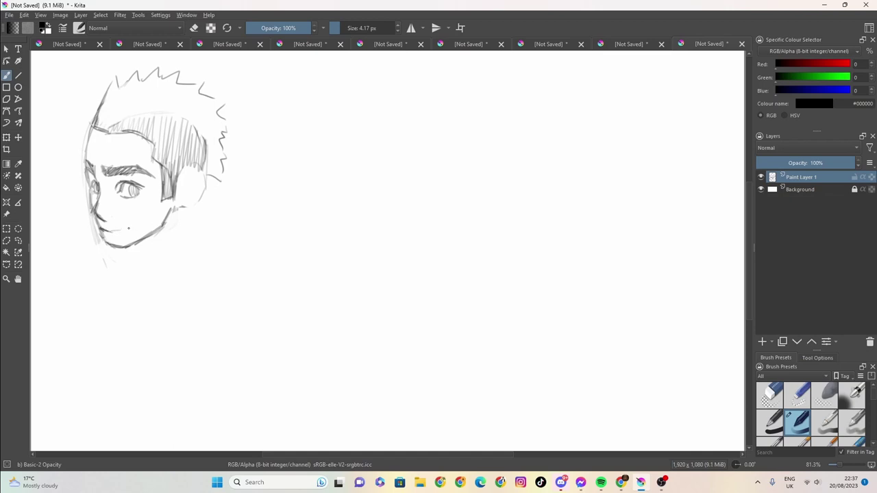
- Draw a smiling mouth with a dark far corner and darken the chin and jawline up to the ear
left_click_drag(130, 230, 101, 228)
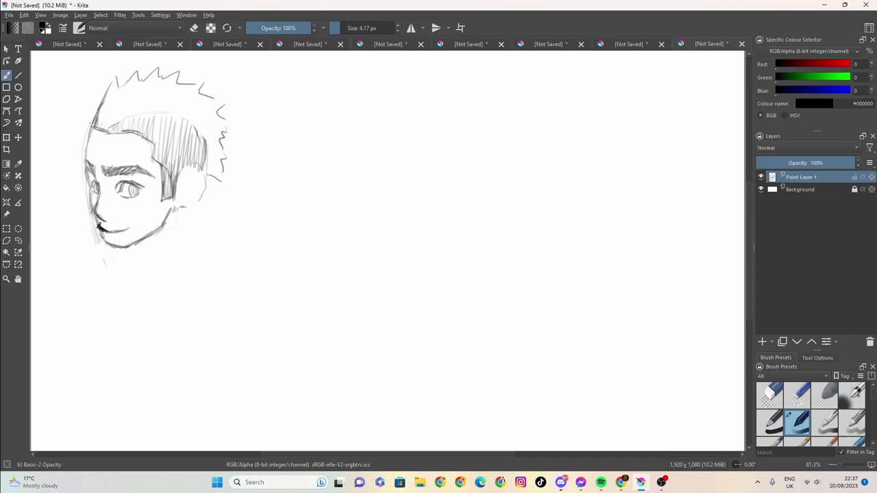
left_click_drag(124, 230, 109, 232)
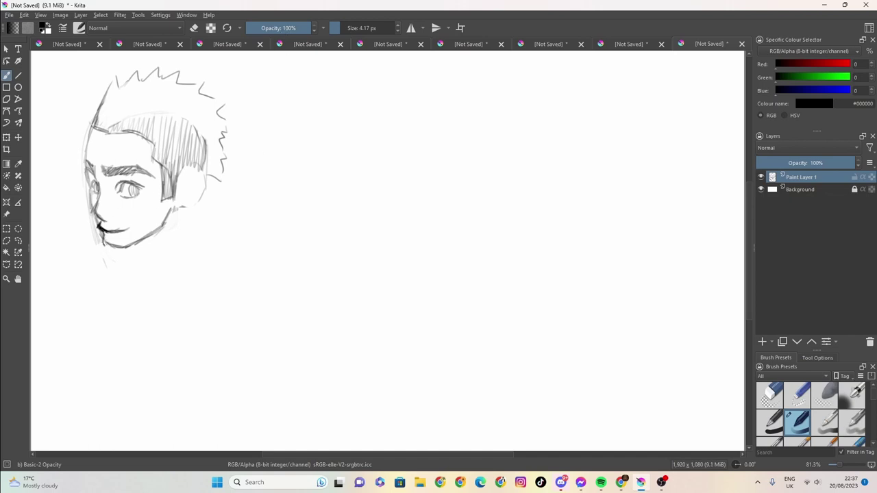
mouse_move(105, 244)
left_mouse_down()
mouse_move(126, 250)
mouse_move(164, 225)
mouse_move(174, 204)
mouse_move(153, 231)
mouse_move(166, 222)
left_mouse_up()
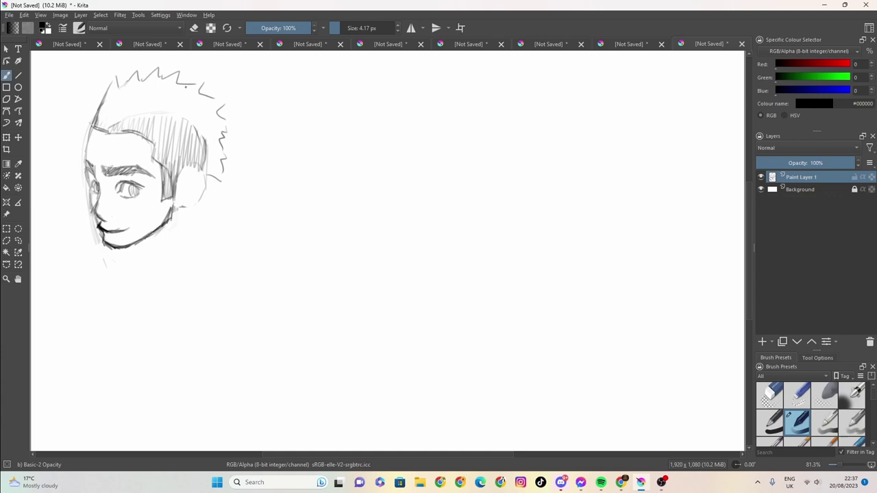
- Darken the far-side face contour from forehead to chin and shade the irises of both eyes
mouse_move(91, 129)
left_mouse_down()
mouse_move(83, 173)
mouse_move(100, 241)
left_mouse_up()
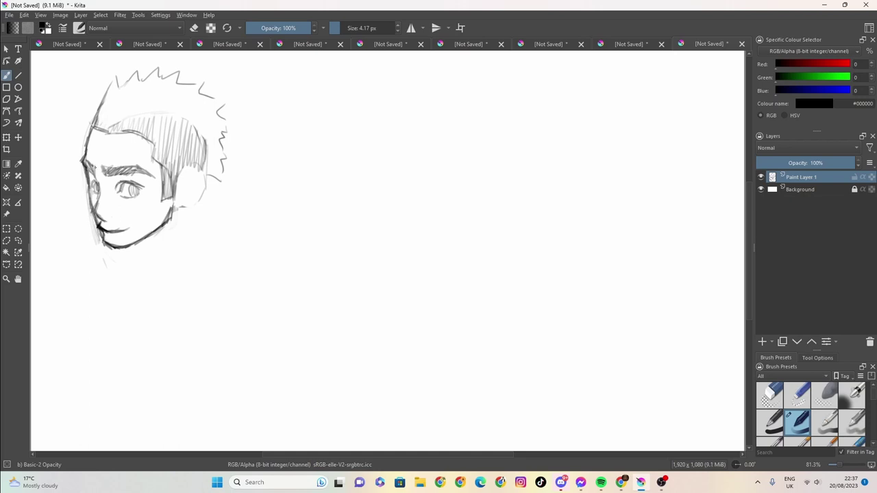
mouse_move(98, 164)
left_mouse_down()
mouse_move(95, 222)
mouse_move(95, 195)
left_mouse_up()
mouse_move(91, 190)
left_mouse_down()
mouse_move(100, 197)
mouse_move(100, 187)
left_mouse_up()
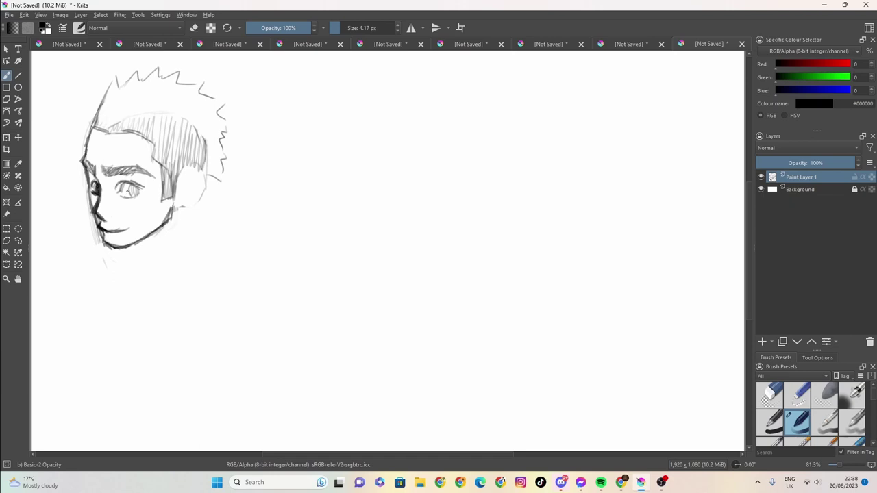
left_click_drag(128, 186, 138, 197)
left_click_drag(132, 190, 137, 196)
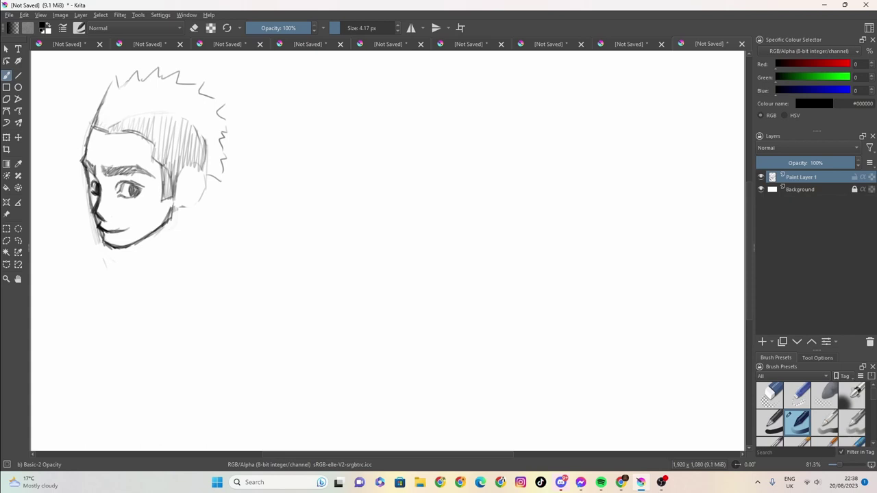
- Darken the hatching on the sideburn and above the ear, and outline the ear with its inner folds
left_click_drag(164, 164, 173, 198)
mouse_move(182, 153)
left_mouse_down()
mouse_move(175, 193)
mouse_move(170, 170)
left_mouse_up()
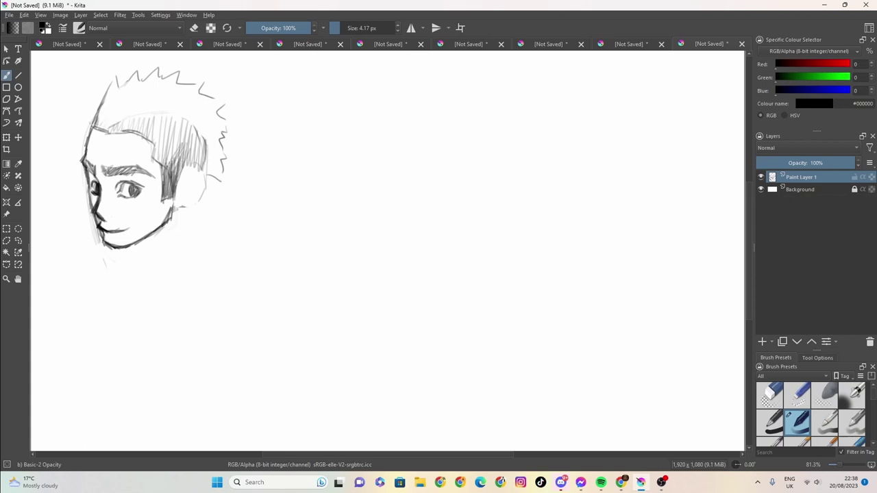
mouse_move(176, 132)
left_mouse_down()
mouse_move(165, 167)
mouse_move(156, 159)
mouse_move(154, 150)
mouse_move(178, 169)
mouse_move(192, 165)
mouse_move(192, 174)
mouse_move(180, 172)
mouse_move(196, 172)
mouse_move(202, 196)
mouse_move(167, 222)
left_mouse_up()
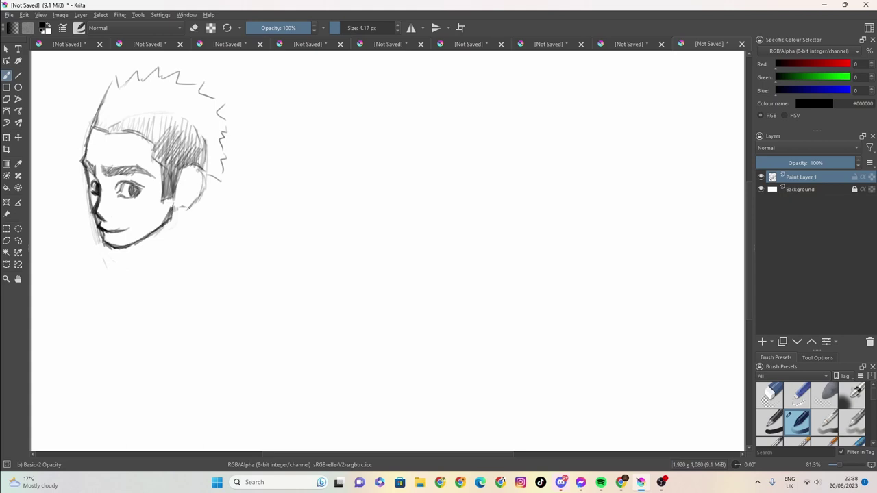
left_click_drag(202, 190, 167, 217)
mouse_move(159, 154)
left_mouse_down()
mouse_move(167, 183)
mouse_move(159, 139)
mouse_move(158, 164)
left_mouse_up()
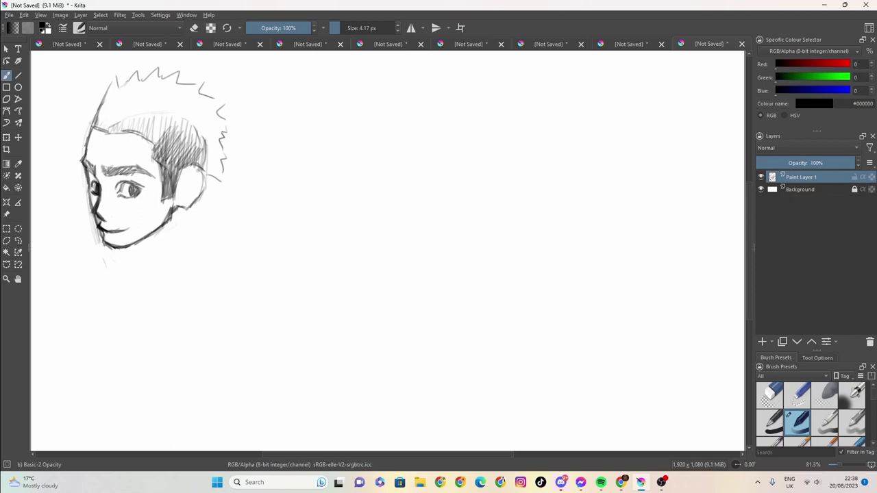
mouse_move(179, 129)
left_mouse_down()
mouse_move(168, 173)
mouse_move(192, 168)
mouse_move(181, 175)
mouse_move(197, 177)
mouse_move(182, 194)
mouse_move(197, 182)
mouse_move(155, 232)
left_mouse_up()
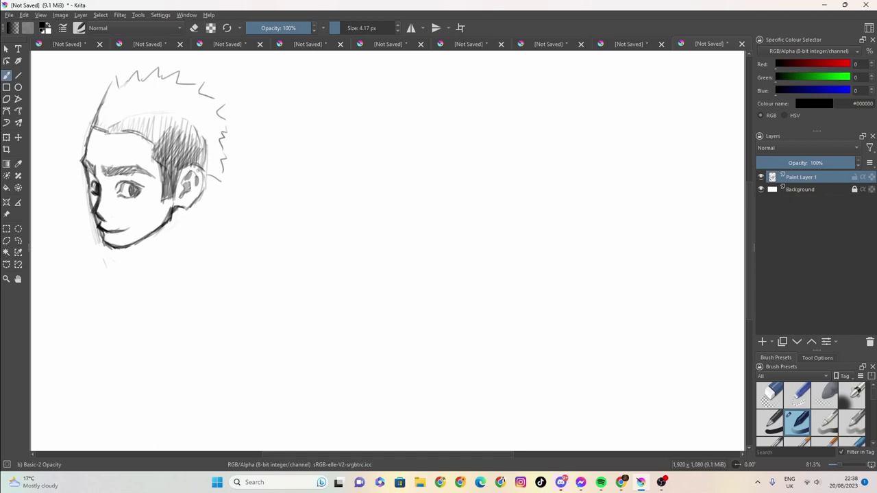
- Add diagonal hatching to the short hair along the forehead hairline and toward the back of the head
mouse_move(107, 132)
left_mouse_down()
mouse_move(92, 130)
mouse_move(92, 116)
mouse_move(106, 136)
mouse_move(145, 132)
mouse_move(152, 145)
left_mouse_up()
mouse_move(178, 120)
left_mouse_down()
mouse_move(157, 147)
mouse_move(167, 141)
mouse_move(203, 175)
mouse_move(203, 162)
left_mouse_up()
mouse_move(205, 131)
left_mouse_down()
mouse_move(198, 149)
mouse_move(192, 134)
left_mouse_up()
left_click_drag(197, 125, 189, 139)
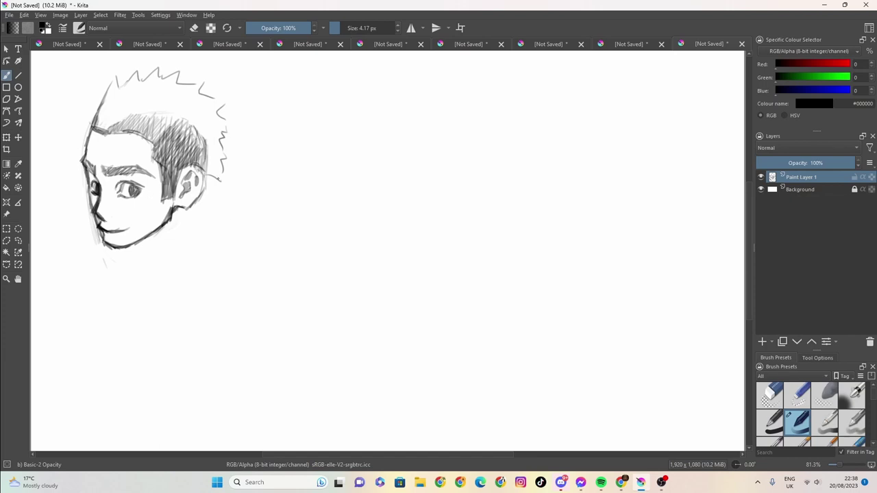
- Draw the front and back lines of the neck and hatch the shadow beneath the jaw
left_click_drag(126, 253, 146, 288)
left_click_drag(125, 250, 145, 285)
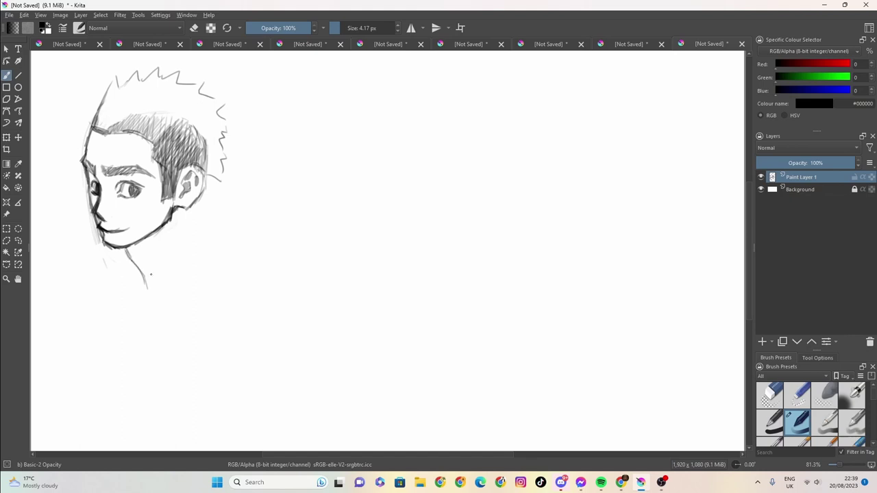
mouse_move(152, 236)
left_mouse_down()
mouse_move(144, 254)
mouse_move(128, 246)
left_mouse_up()
mouse_move(195, 202)
left_mouse_down()
mouse_move(182, 257)
mouse_move(197, 274)
left_mouse_up()
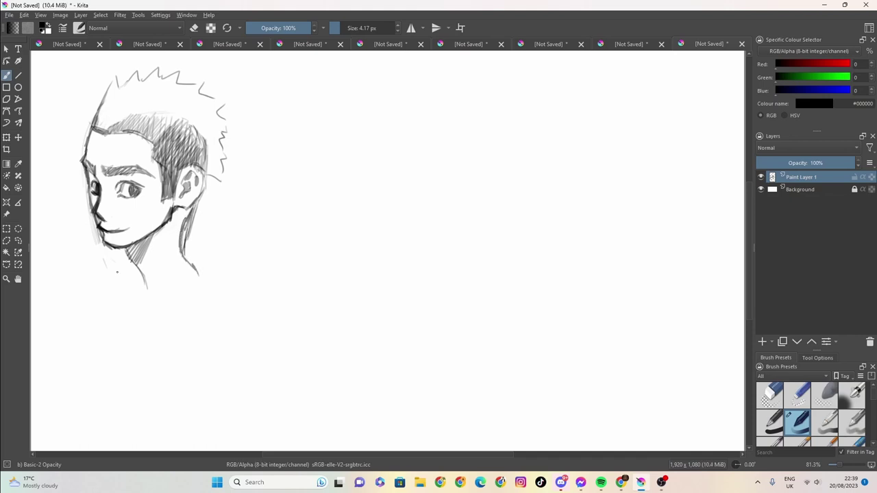
- Sketch the shoulder slopes on both sides of the neck and add the collarbone lines beneath
mouse_move(130, 262)
left_mouse_down()
mouse_move(91, 288)
mouse_move(108, 293)
left_mouse_up()
mouse_move(195, 209)
left_mouse_down()
mouse_move(183, 251)
mouse_move(211, 286)
left_mouse_up()
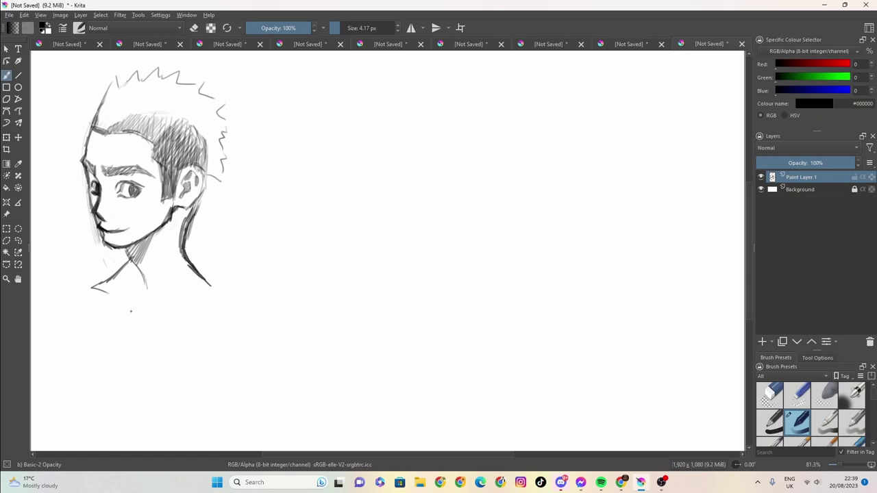
mouse_move(105, 298)
left_mouse_down()
mouse_move(128, 309)
mouse_move(173, 302)
left_mouse_up()
mouse_move(195, 271)
left_mouse_down()
mouse_move(212, 287)
mouse_move(191, 309)
left_mouse_up()
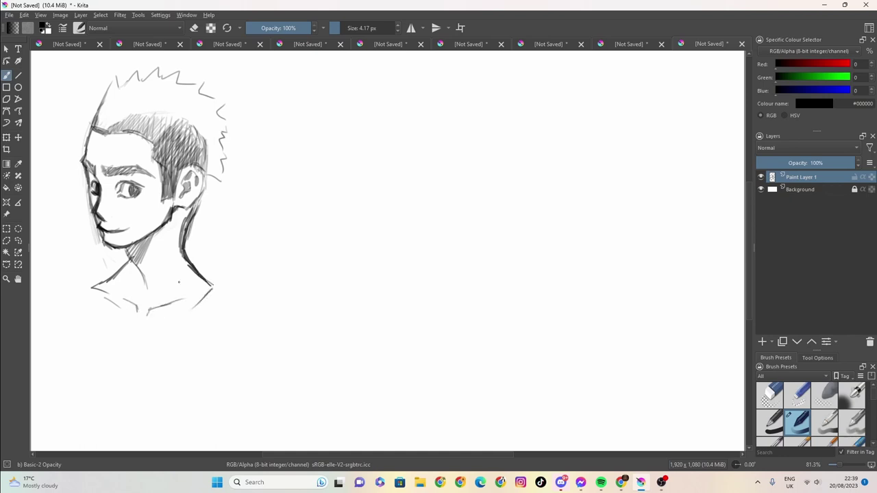
- Hatch the short hair behind and below the ear of the three-quarter portrait, down toward the nape
mouse_move(187, 209)
left_mouse_down()
mouse_move(182, 237)
mouse_move(203, 199)
mouse_move(175, 230)
mouse_move(179, 250)
left_mouse_up()
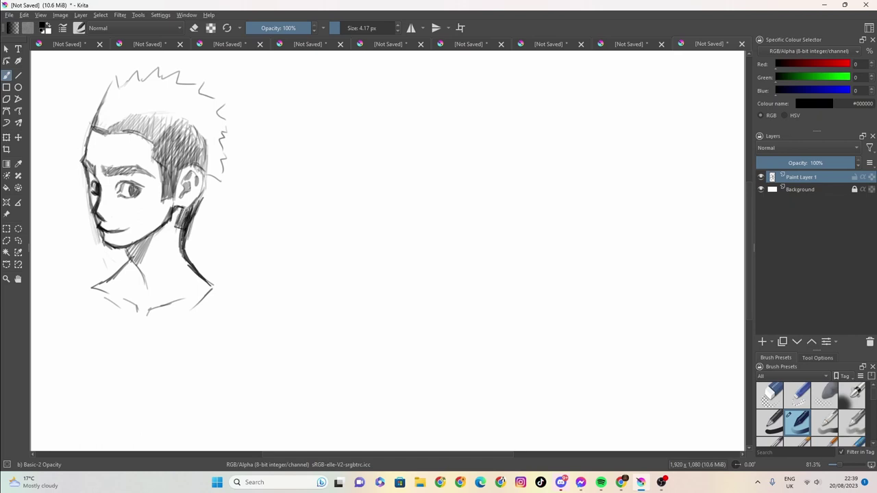
mouse_move(205, 180)
left_mouse_down()
mouse_move(201, 200)
mouse_move(207, 177)
mouse_move(216, 186)
left_mouse_up()
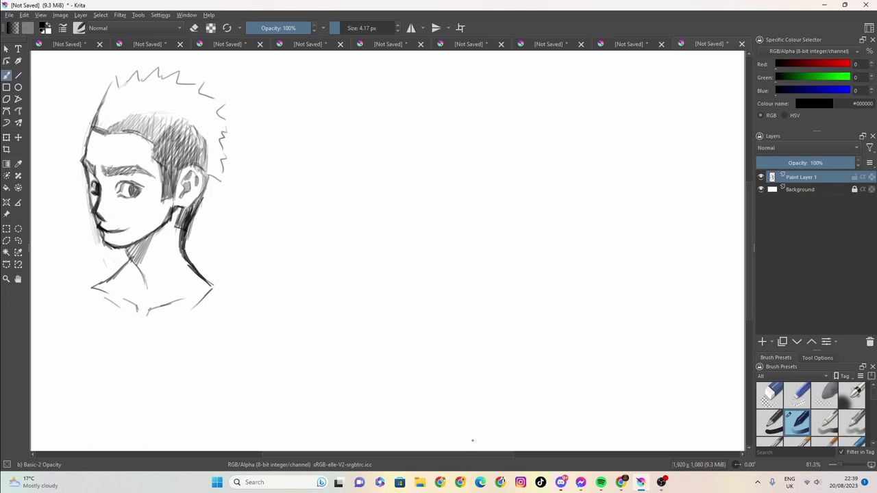
- Draw a top line and four evenly spaced vertical guidelines beside the three-quarter portrait, forming three wide columns
mouse_move(261, 79)
left_mouse_down()
mouse_move(253, 355)
mouse_move(303, 77)
mouse_move(256, 129)
left_mouse_up()
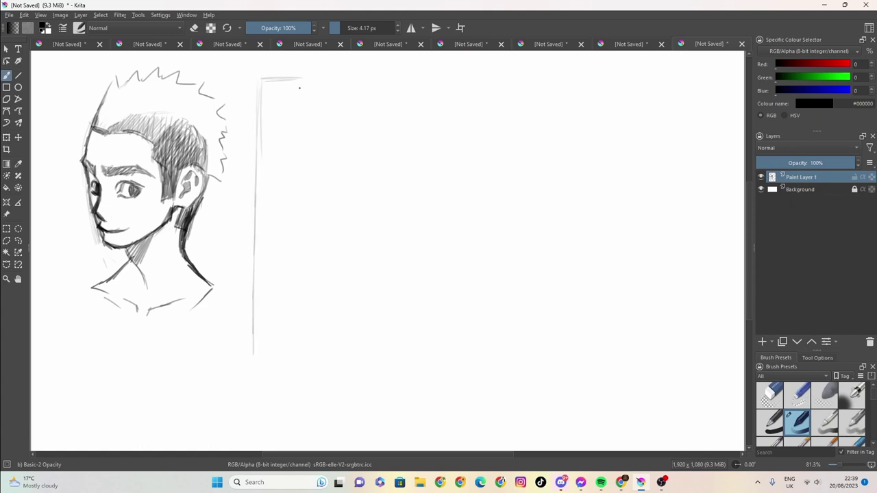
left_click_drag(299, 82, 295, 248)
left_click_drag(295, 200, 291, 351)
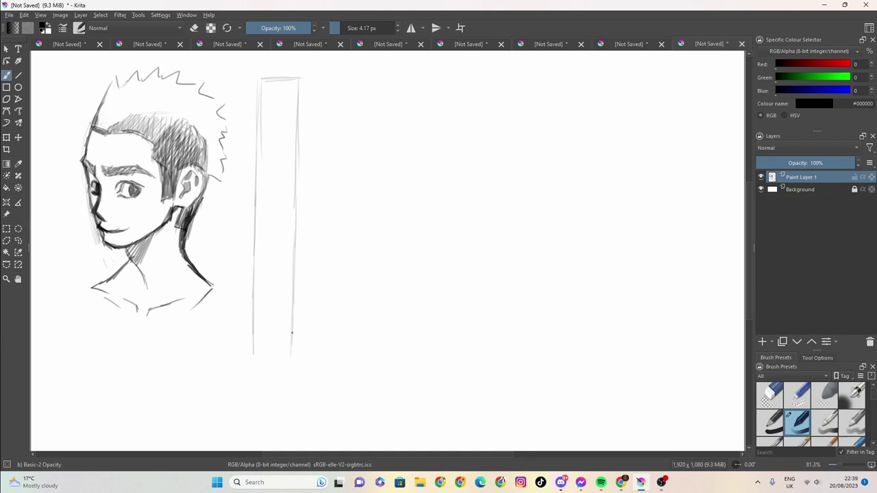
left_click_drag(303, 77, 353, 76)
mouse_move(338, 132)
left_mouse_down()
mouse_move(338, 82)
mouse_move(332, 367)
left_mouse_up()
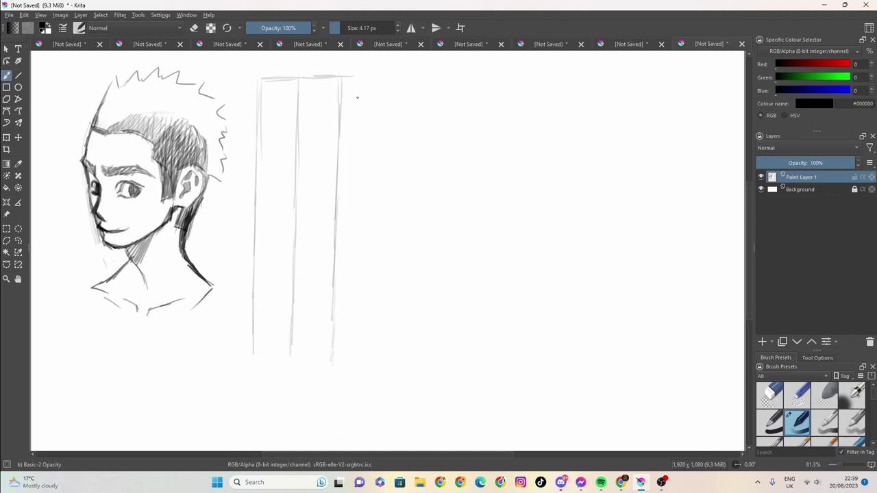
mouse_move(356, 76)
left_mouse_down()
mouse_move(389, 75)
mouse_move(370, 363)
left_mouse_up()
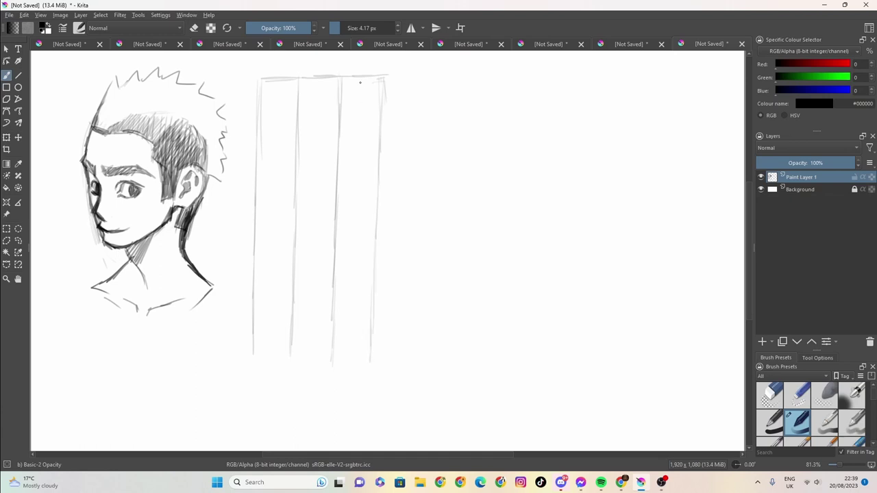
- Halve each of the three grid columns with a vertical guideline to make six narrow columns
left_click_drag(360, 82, 354, 288)
left_click_drag(355, 164, 350, 360)
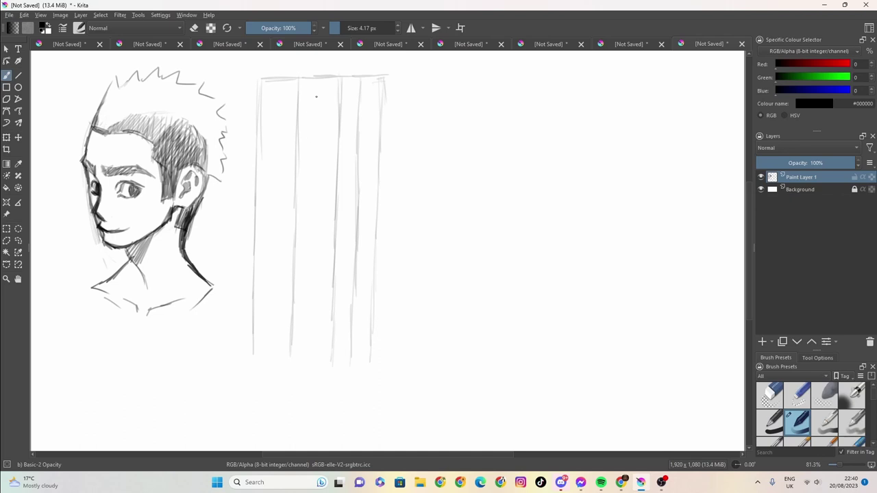
left_click_drag(320, 79, 312, 366)
left_click_drag(278, 82, 274, 286)
left_click_drag(276, 246, 272, 363)
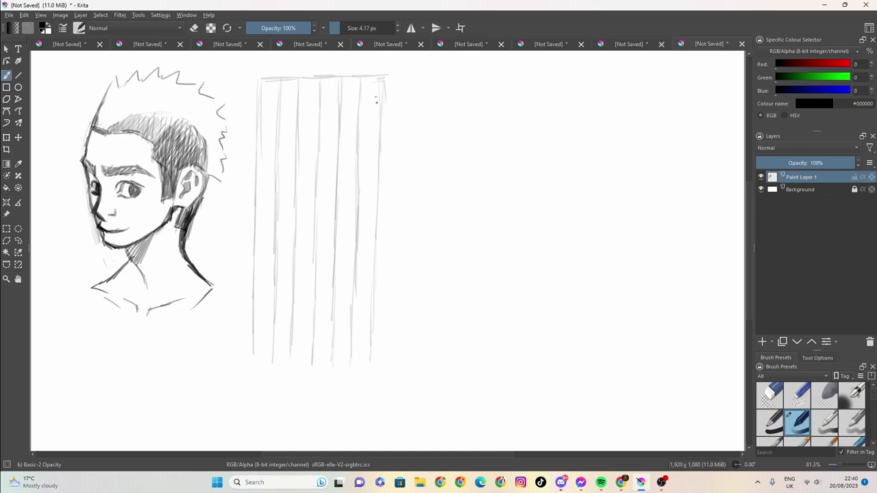
- Draw evenly spaced horizontal guidelines across the six columns down to the chin level to complete the head construction grid
mouse_move(377, 101)
left_mouse_down()
mouse_move(259, 103)
mouse_move(377, 96)
mouse_move(347, 103)
left_mouse_up()
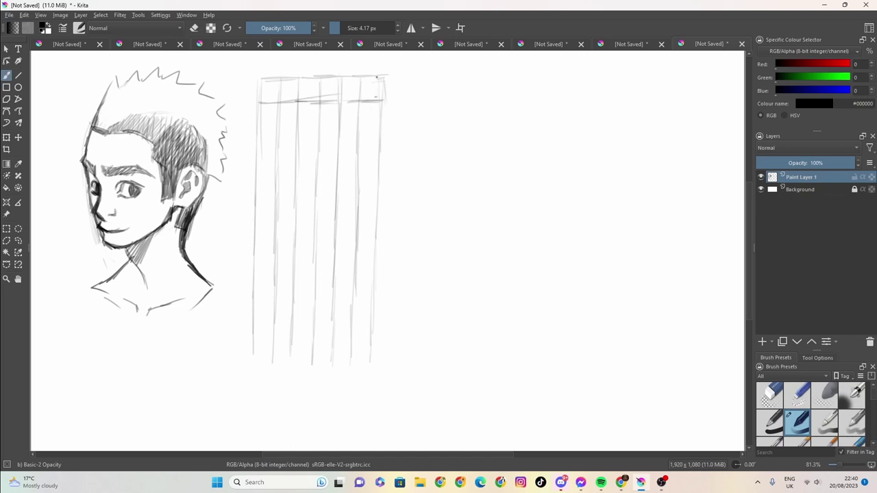
left_click_drag(376, 78, 323, 80)
left_click_drag(383, 146, 249, 145)
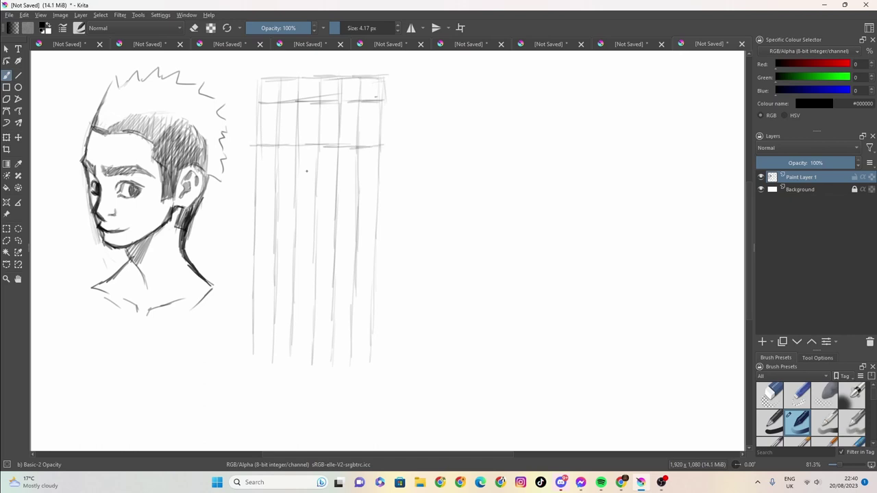
mouse_move(376, 194)
left_mouse_down()
mouse_move(251, 194)
mouse_move(301, 194)
left_mouse_up()
left_click_drag(375, 239, 249, 239)
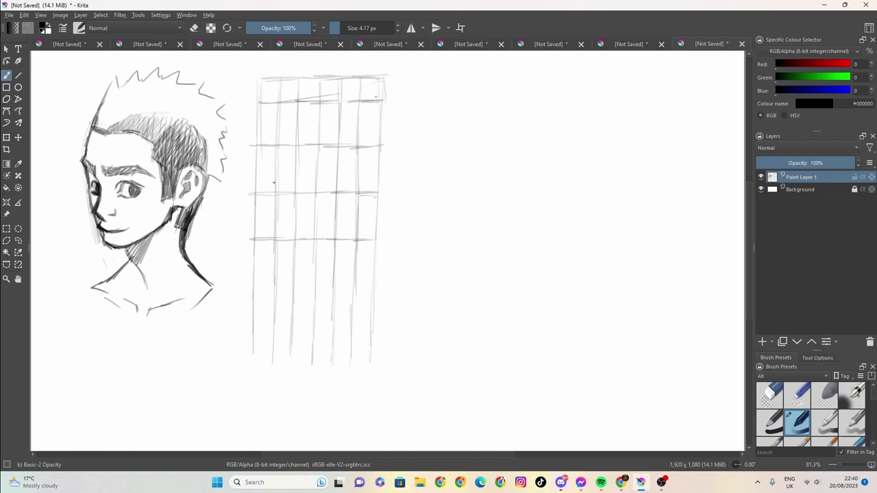
left_click_drag(381, 123, 251, 123)
left_click_drag(383, 167, 251, 171)
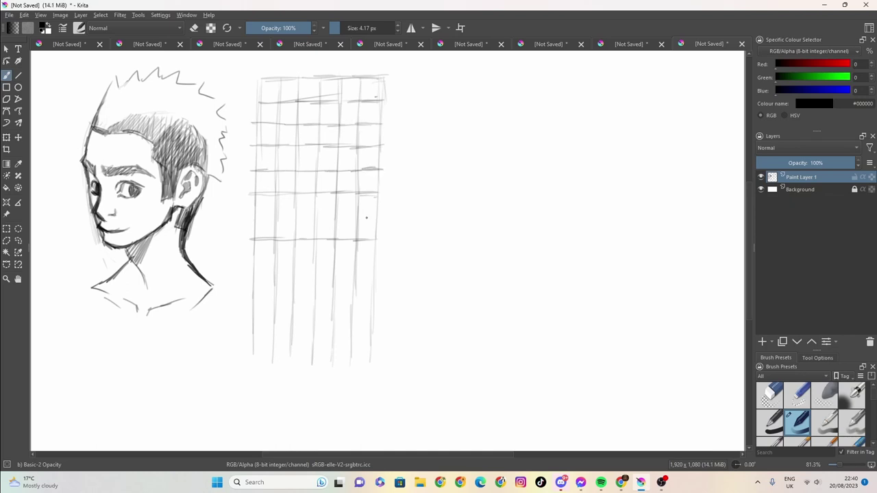
left_click_drag(377, 217, 258, 215)
- Sketch the front-view head outline inside the grid, with a rounded skull, ears on both sides and a tapered jaw
mouse_move(343, 81)
left_mouse_down()
mouse_move(291, 87)
mouse_move(274, 106)
mouse_move(266, 145)
left_mouse_up()
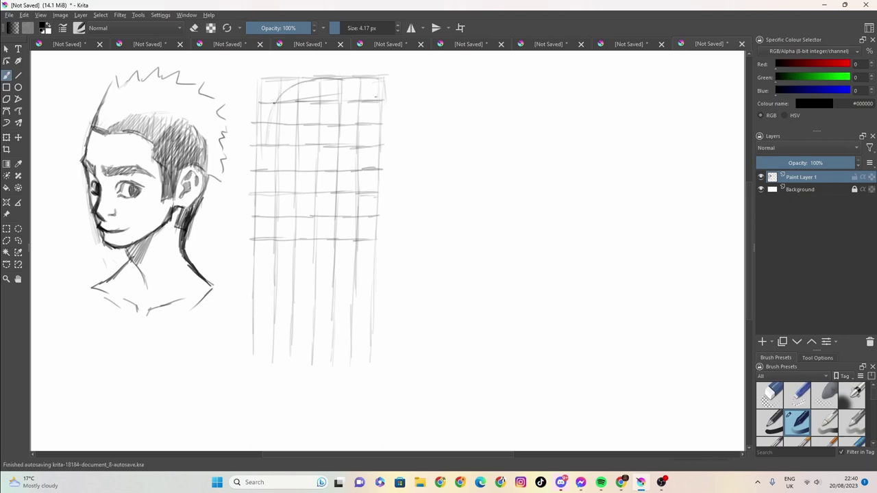
mouse_move(318, 79)
left_mouse_down()
mouse_move(348, 79)
mouse_move(363, 100)
left_mouse_up()
mouse_move(372, 149)
left_mouse_down()
mouse_move(366, 105)
mouse_move(342, 82)
mouse_move(319, 81)
left_mouse_up()
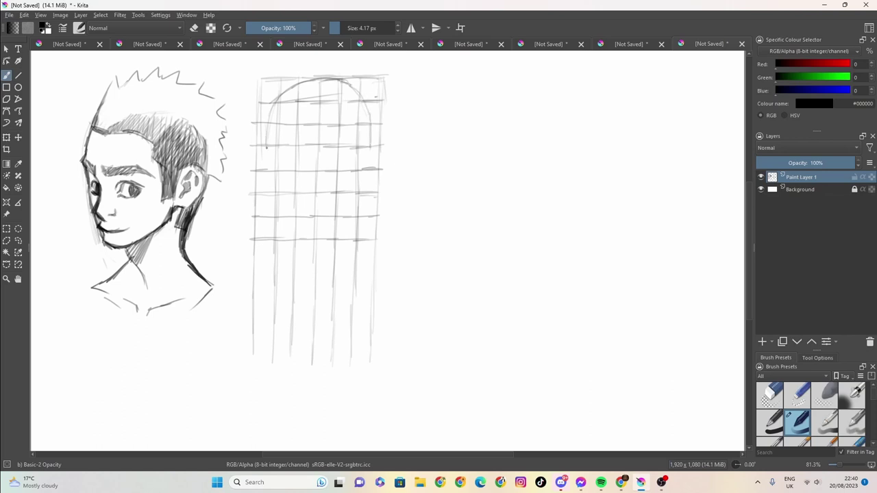
mouse_move(267, 129)
left_mouse_down()
mouse_move(261, 179)
mouse_move(273, 190)
left_mouse_up()
mouse_move(367, 149)
left_mouse_down()
mouse_move(365, 128)
mouse_move(374, 183)
mouse_move(356, 195)
mouse_move(341, 229)
left_mouse_up()
mouse_move(355, 189)
left_mouse_down()
mouse_move(336, 234)
mouse_move(307, 237)
left_mouse_up()
mouse_move(279, 192)
left_mouse_down()
mouse_move(278, 208)
mouse_move(316, 238)
mouse_move(289, 222)
mouse_move(292, 229)
mouse_move(329, 233)
left_mouse_up()
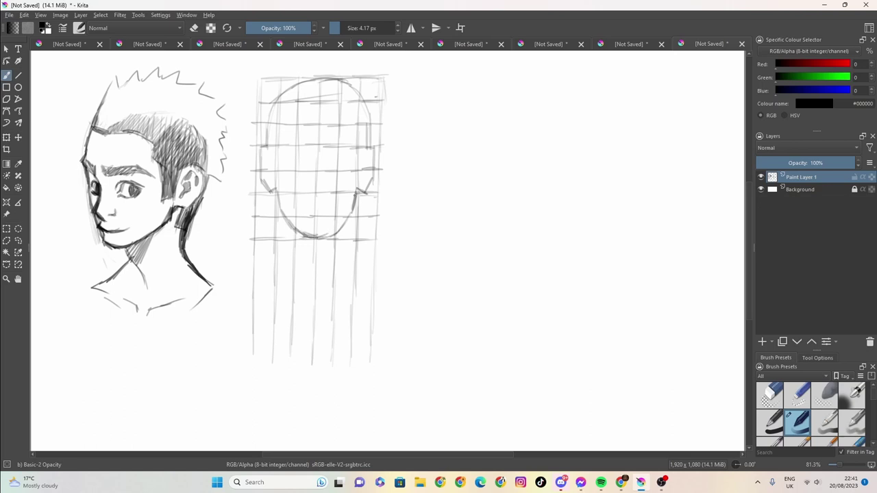
mouse_move(355, 198)
left_mouse_down()
mouse_move(336, 232)
mouse_move(317, 237)
left_mouse_up()
- Draw both eyebrows on the grid's brow line and mark the sides of the face along the ears and temple
mouse_move(286, 143)
left_mouse_down()
mouse_move(286, 152)
mouse_move(289, 141)
mouse_move(283, 144)
mouse_move(354, 146)
mouse_move(326, 144)
left_mouse_up()
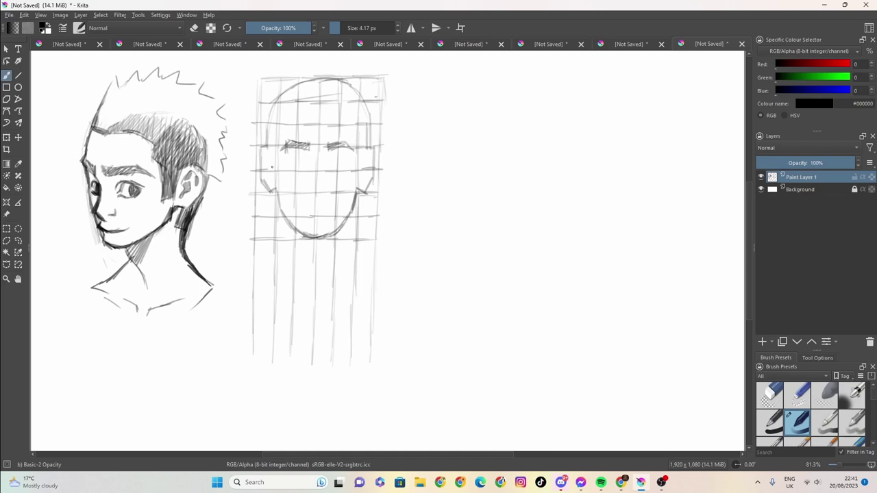
left_click_drag(272, 162, 276, 190)
left_click_drag(362, 162, 355, 196)
mouse_move(284, 106)
left_mouse_down()
mouse_move(286, 134)
mouse_move(272, 164)
left_mouse_up()
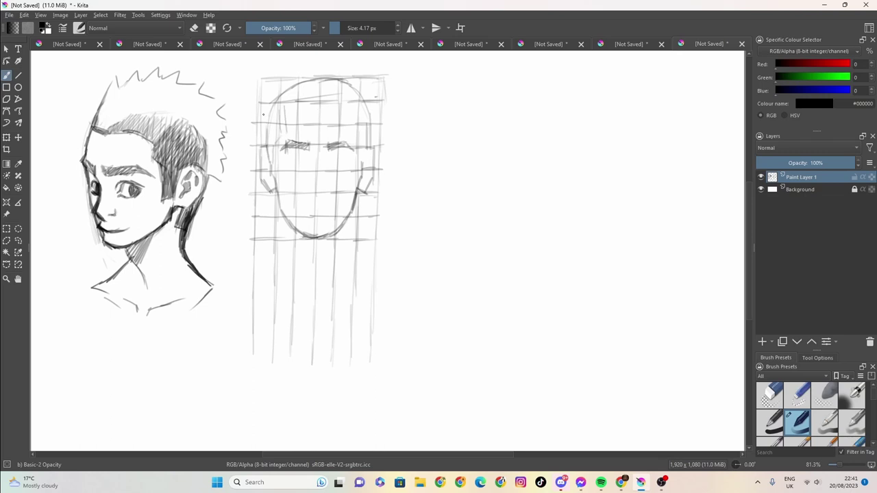
- Draw the hairline of the front-view head and hatch the short hair on both sides above the ears
left_click_drag(263, 115, 263, 144)
mouse_move(312, 102)
left_mouse_down()
mouse_move(349, 102)
mouse_move(362, 152)
mouse_move(352, 107)
mouse_move(358, 111)
mouse_move(363, 161)
mouse_move(367, 124)
mouse_move(358, 135)
mouse_move(359, 106)
mouse_move(359, 113)
mouse_move(329, 104)
mouse_move(284, 107)
mouse_move(291, 100)
mouse_move(275, 118)
mouse_move(269, 158)
left_mouse_up()
mouse_move(278, 141)
left_mouse_down()
mouse_move(267, 151)
mouse_move(266, 143)
left_mouse_up()
left_click_drag(284, 107, 267, 130)
mouse_move(296, 89)
left_mouse_down()
mouse_move(270, 119)
mouse_move(265, 109)
mouse_move(262, 141)
left_mouse_up()
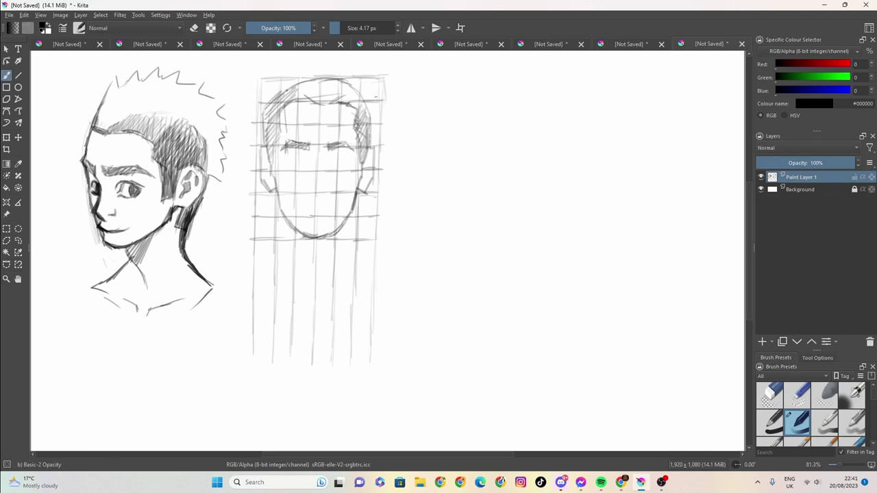
left_click_drag(280, 91, 264, 117)
left_click_drag(281, 90, 268, 111)
left_click_drag(374, 120, 370, 141)
mouse_move(376, 111)
left_mouse_down()
mouse_move(369, 137)
mouse_move(368, 114)
left_mouse_up()
- Sketch a pointed tuft of hair above the crown of the front-view head and shade the hair to its left
left_click_drag(305, 74, 303, 89)
mouse_move(342, 69)
left_mouse_down()
mouse_move(343, 89)
mouse_move(321, 54)
left_mouse_up()
mouse_move(328, 55)
left_mouse_down()
mouse_move(337, 72)
mouse_move(267, 102)
left_mouse_up()
left_click_drag(300, 76, 276, 103)
mouse_move(298, 86)
left_mouse_down()
mouse_move(280, 104)
mouse_move(286, 107)
left_mouse_up()
left_click_drag(308, 93, 297, 98)
- Shade the hair to the right of the tuft and round off the tuft's base above the forehead
mouse_move(307, 83)
left_mouse_down()
mouse_move(294, 94)
mouse_move(357, 104)
left_mouse_up()
left_click_drag(346, 93, 363, 110)
left_click_drag(355, 105, 372, 111)
left_click_drag(363, 103, 370, 117)
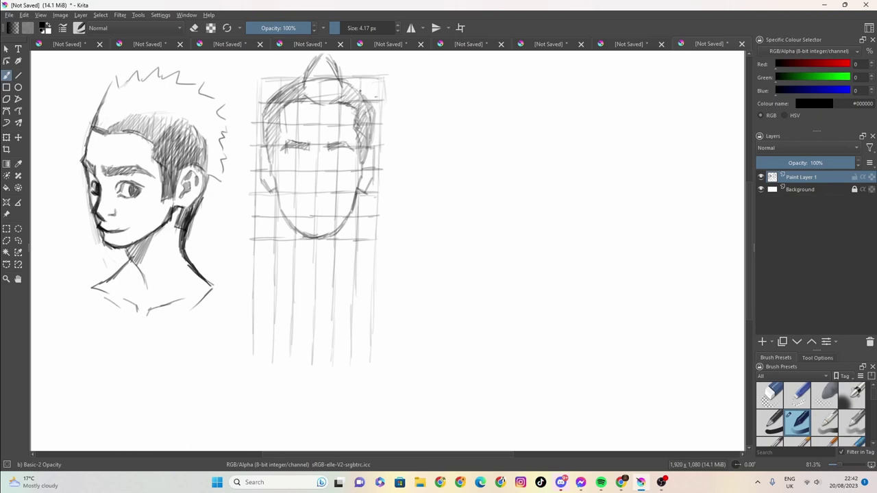
left_click_drag(354, 85, 364, 99)
left_click_drag(346, 80, 352, 88)
mouse_move(303, 72)
left_mouse_down()
mouse_move(303, 98)
mouse_move(341, 101)
left_mouse_up()
mouse_move(339, 99)
left_mouse_down()
mouse_move(331, 107)
mouse_move(308, 103)
left_mouse_up()
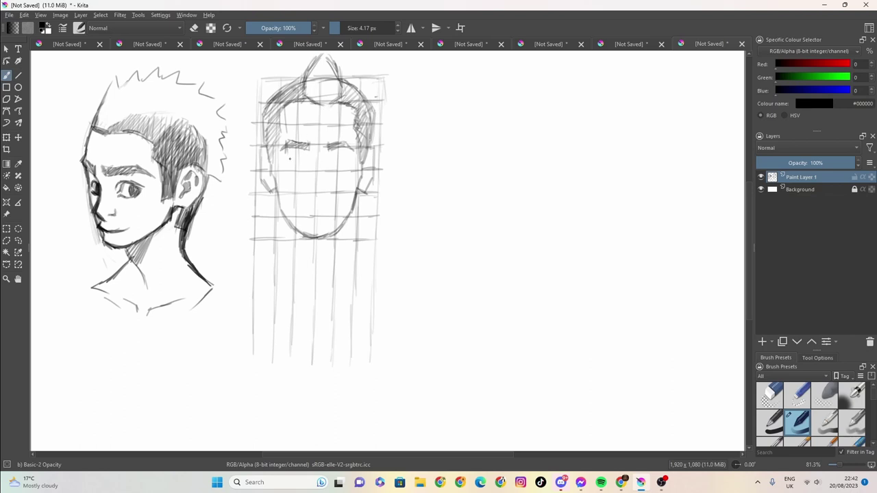
- Draw the eyes with shaded irises below the brows, and the nose with its nostrils on the grid's centre line
left_click_drag(285, 158, 298, 152)
left_click_drag(287, 157, 298, 155)
left_click_drag(276, 147, 268, 172)
left_click_drag(305, 201, 306, 174)
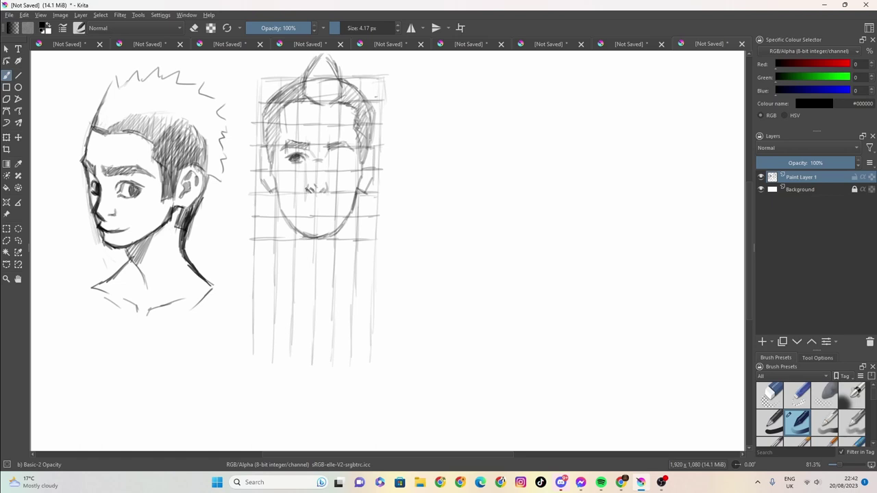
left_click_drag(311, 188, 329, 187)
mouse_move(336, 158)
left_mouse_down()
mouse_move(349, 153)
mouse_move(340, 159)
left_mouse_up()
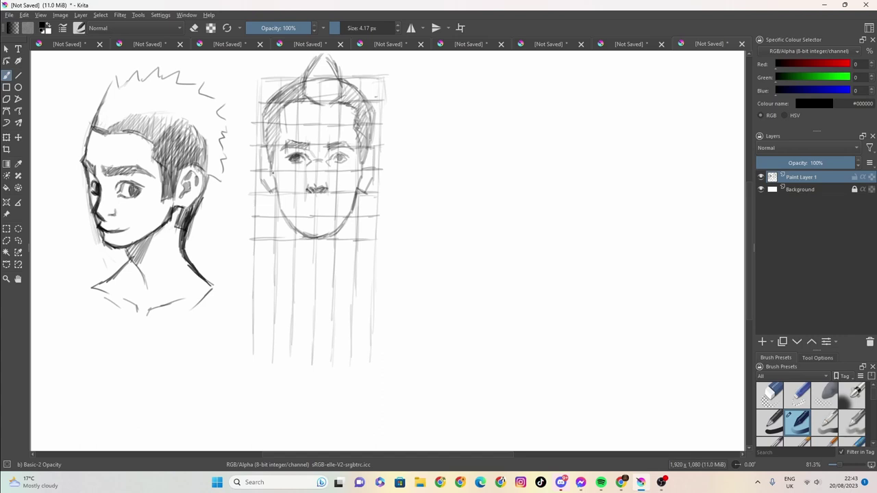
- Darken the front-view face contour from the temples along the cheeks and around the jaw to the chin
left_click_drag(270, 169, 274, 186)
left_click_drag(269, 151, 276, 187)
left_click_drag(275, 183, 277, 202)
left_click_drag(361, 161, 359, 177)
mouse_move(275, 192)
left_mouse_down()
mouse_move(296, 232)
mouse_move(326, 233)
left_mouse_up()
mouse_move(360, 189)
left_mouse_down()
mouse_move(342, 221)
mouse_move(304, 240)
left_mouse_up()
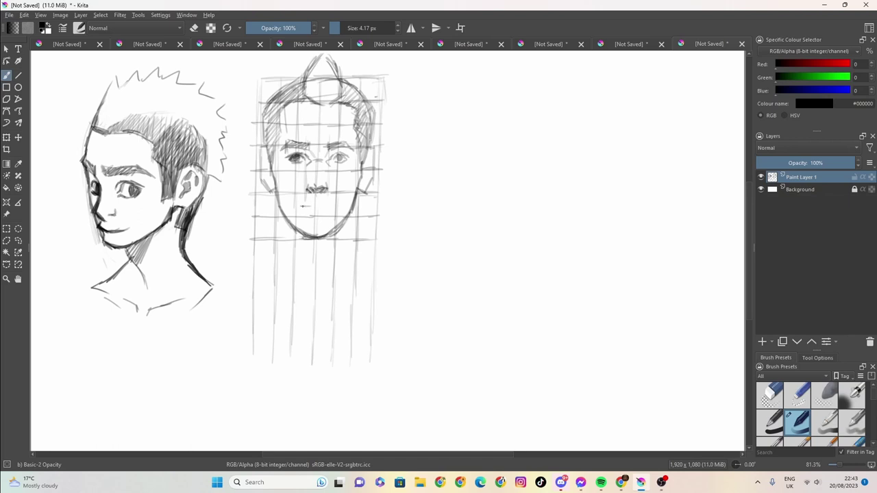
- Draw the closed mouth beneath the nose, start the neck line below the jaw, and touch up the side hair
left_click_drag(301, 205, 331, 207)
mouse_move(309, 207)
left_mouse_down()
mouse_move(320, 208)
mouse_move(298, 210)
left_mouse_up()
left_click_drag(280, 206, 281, 236)
mouse_move(265, 126)
left_mouse_down()
mouse_move(267, 107)
mouse_move(276, 142)
left_mouse_up()
mouse_move(366, 99)
left_mouse_down()
mouse_move(371, 120)
mouse_move(346, 134)
left_mouse_up()
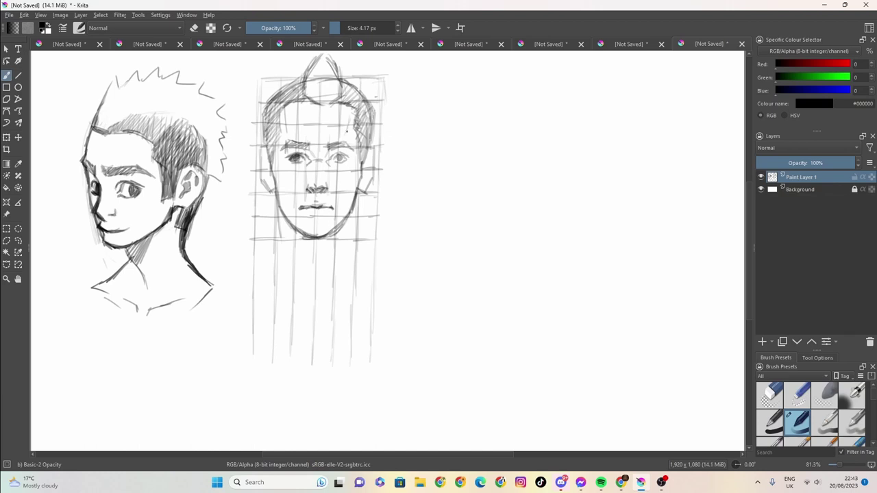
- Draw the neck, shoulder slopes and collarbones beneath the front-view head, and hatch the shadow under the jaw
mouse_move(278, 240)
left_mouse_down()
mouse_move(283, 264)
mouse_move(249, 277)
mouse_move(274, 252)
mouse_move(249, 271)
mouse_move(280, 291)
left_mouse_up()
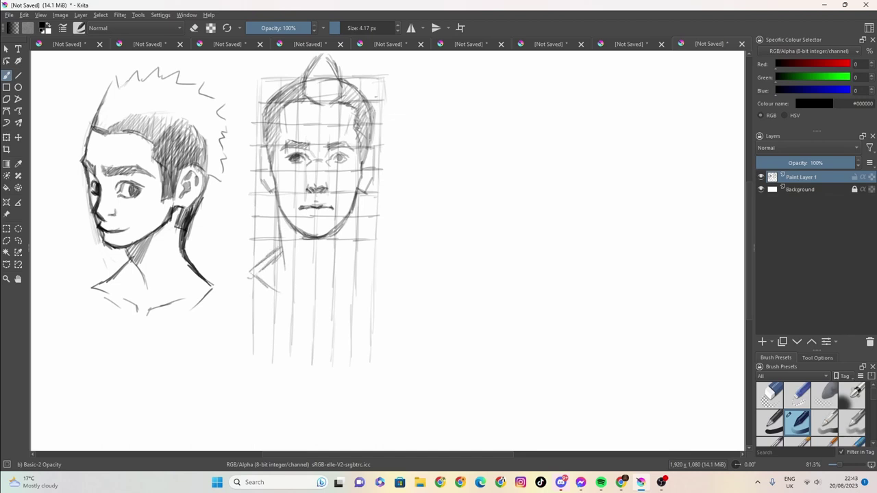
left_click_drag(353, 200, 345, 260)
left_click_drag(348, 250, 376, 271)
left_click_drag(375, 270, 349, 287)
left_click_drag(347, 246, 372, 270)
left_click_drag(370, 268, 335, 296)
left_click_drag(351, 260, 345, 265)
mouse_move(297, 291)
left_mouse_down()
mouse_move(330, 300)
mouse_move(287, 299)
mouse_move(267, 288)
left_mouse_up()
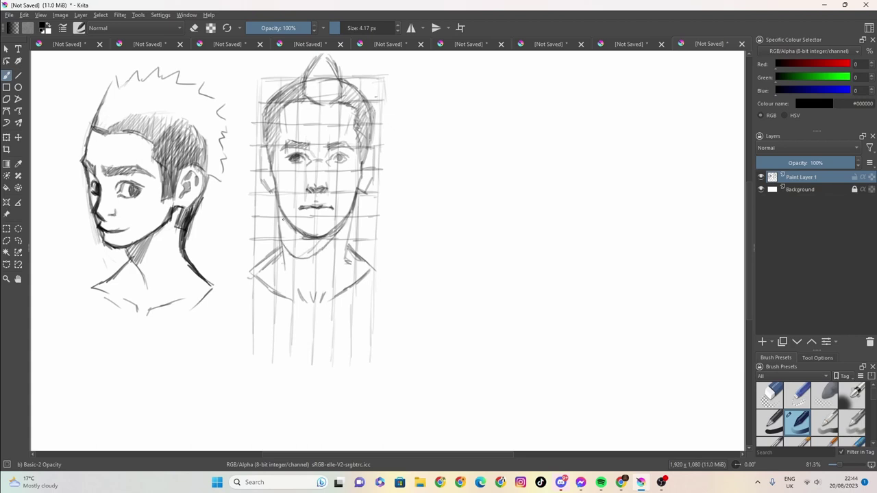
mouse_move(281, 220)
left_mouse_down()
mouse_move(317, 255)
mouse_move(336, 233)
left_mouse_up()
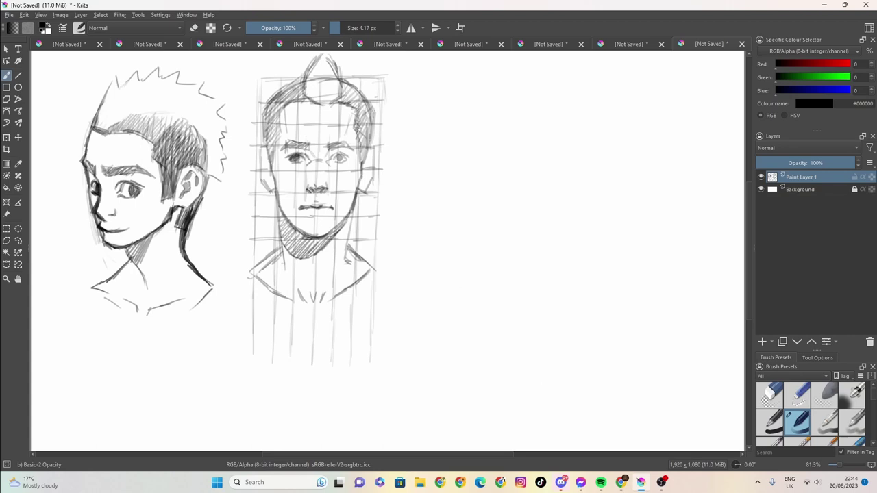
- Start a second construction grid right of the front-view head with a left edge, a top line and two vertical guidelines
left_click_drag(396, 77, 387, 297)
left_click_drag(385, 264, 386, 300)
left_click_drag(399, 81, 490, 76)
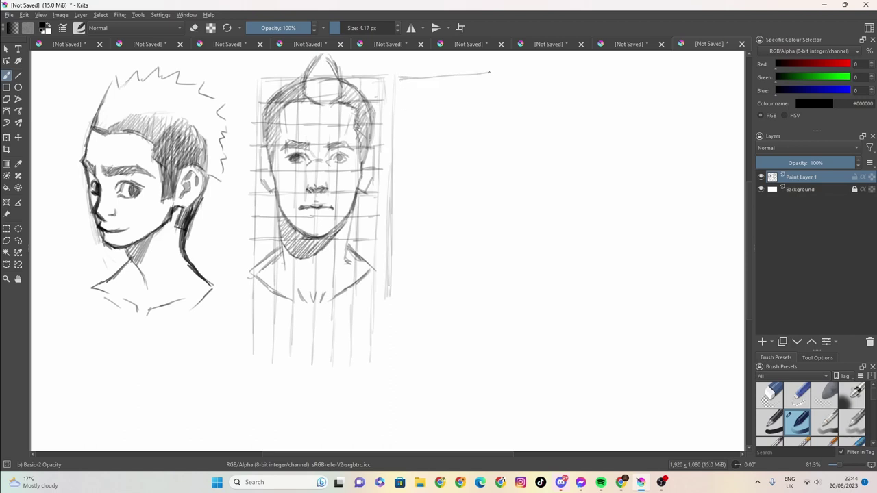
mouse_move(549, 77)
left_mouse_down()
mouse_move(414, 80)
mouse_move(435, 117)
mouse_move(429, 304)
left_mouse_up()
left_click_drag(481, 77, 478, 173)
left_click_drag(478, 139, 475, 244)
left_click_drag(475, 188, 473, 278)
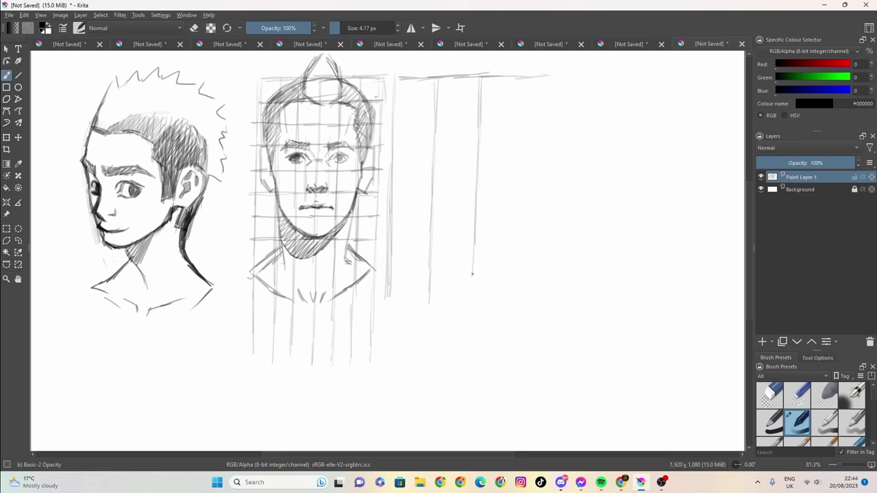
left_click_drag(474, 233, 472, 306)
- Add three vertical guidelines to the second grid: one between the existing inner pair and one on each side of it
left_click_drag(461, 83, 456, 178)
left_click_drag(458, 134, 455, 233)
left_click_drag(457, 176, 453, 263)
left_click_drag(456, 201, 451, 312)
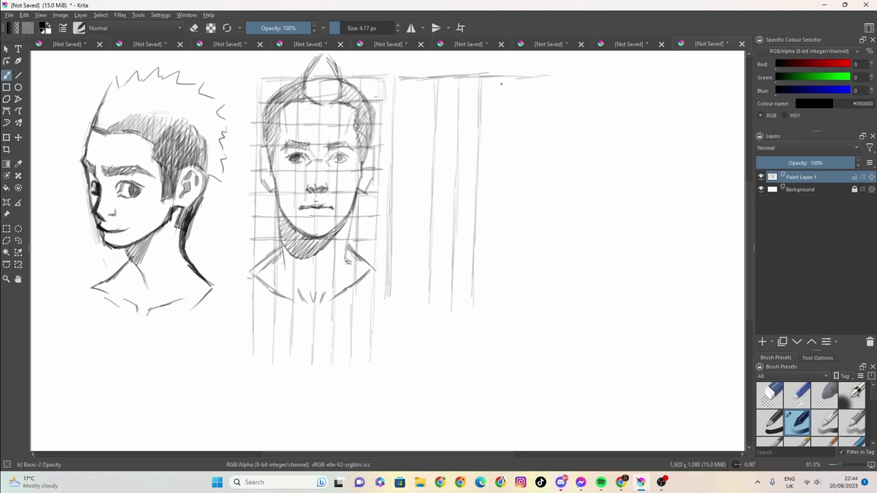
left_click_drag(502, 86, 499, 143)
left_click_drag(498, 81, 494, 247)
left_click_drag(495, 185, 493, 296)
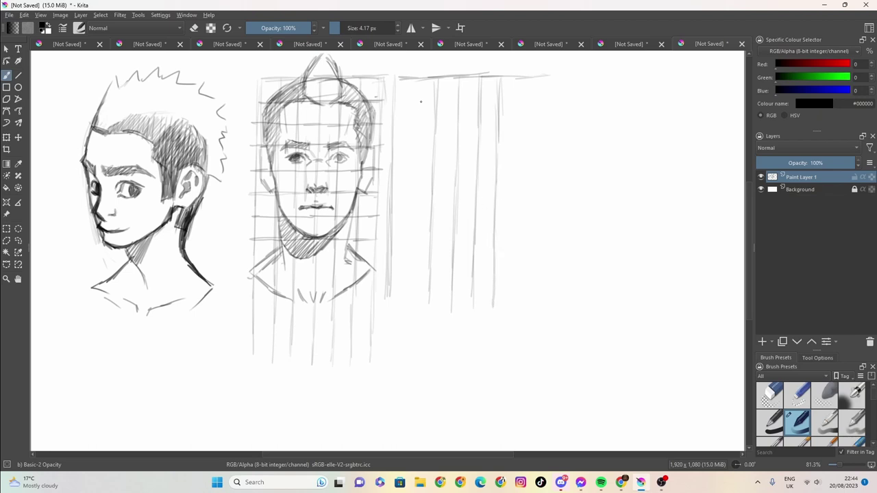
left_click_drag(415, 78, 409, 302)
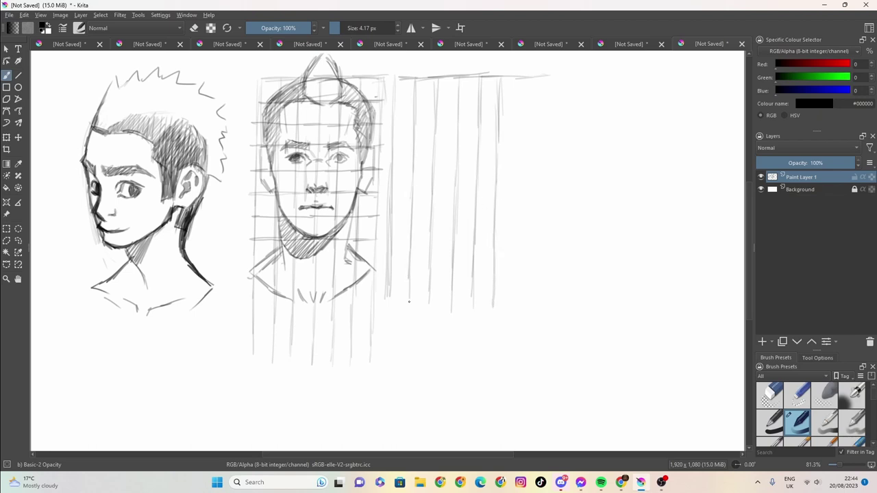
- Draw the right edge of the second grid at the end of its top line
mouse_move(540, 78)
left_mouse_down()
mouse_move(521, 77)
mouse_move(550, 76)
left_mouse_up()
left_click_drag(546, 77, 546, 116)
left_click_drag(546, 77, 546, 137)
left_click_drag(543, 99, 541, 258)
left_click_drag(539, 199, 537, 311)
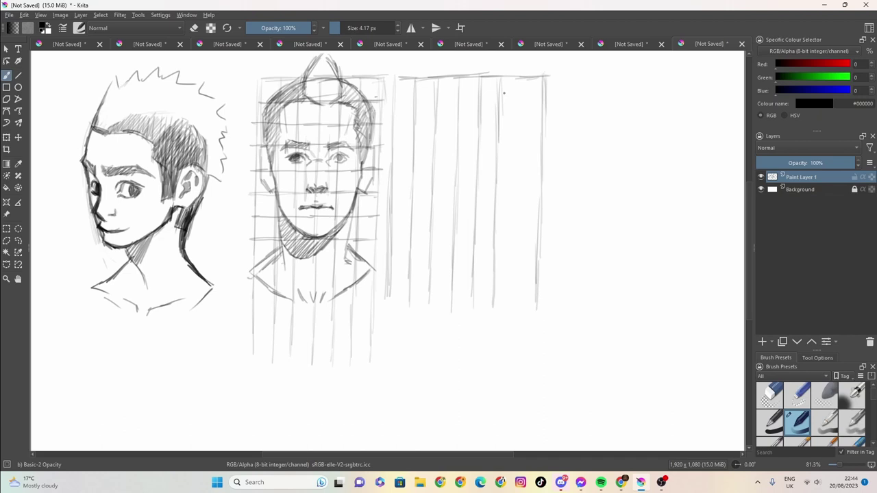
- Fill the remaining gap before the second grid's right edge with two more vertical guidelines
mouse_move(513, 76)
left_mouse_down()
mouse_move(524, 115)
mouse_move(511, 78)
mouse_move(511, 127)
left_mouse_up()
left_click_drag(511, 93, 510, 217)
left_click_drag(512, 148, 509, 283)
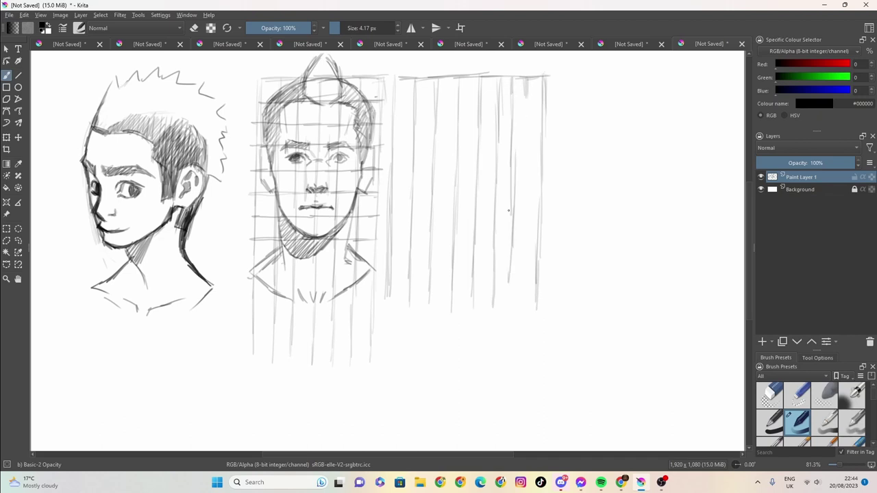
left_click_drag(510, 209, 507, 315)
left_click_drag(529, 89, 521, 255)
left_click_drag(526, 149, 525, 259)
left_click_drag(524, 226, 522, 310)
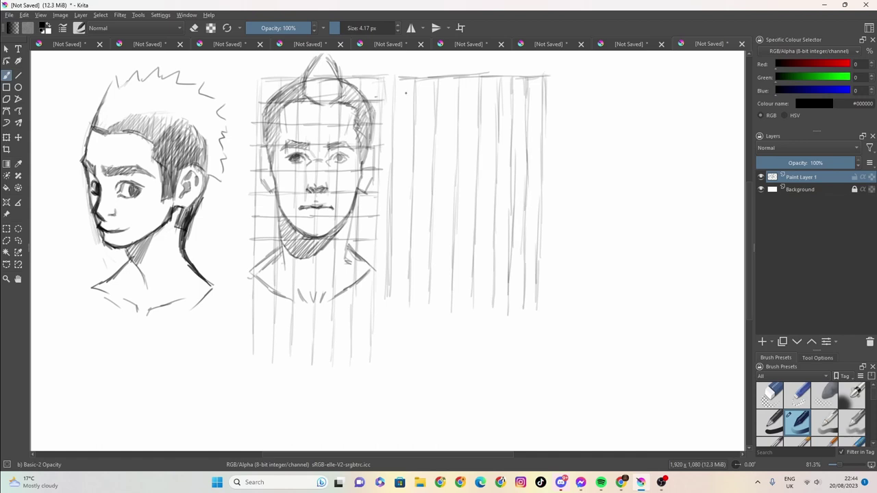
- Draw four widely spaced horizontal guidelines across the second grid, aligned with alternate rows of the front-view grid
mouse_move(394, 102)
left_mouse_down()
mouse_move(512, 103)
mouse_move(505, 102)
left_mouse_up()
left_click_drag(547, 145, 521, 148)
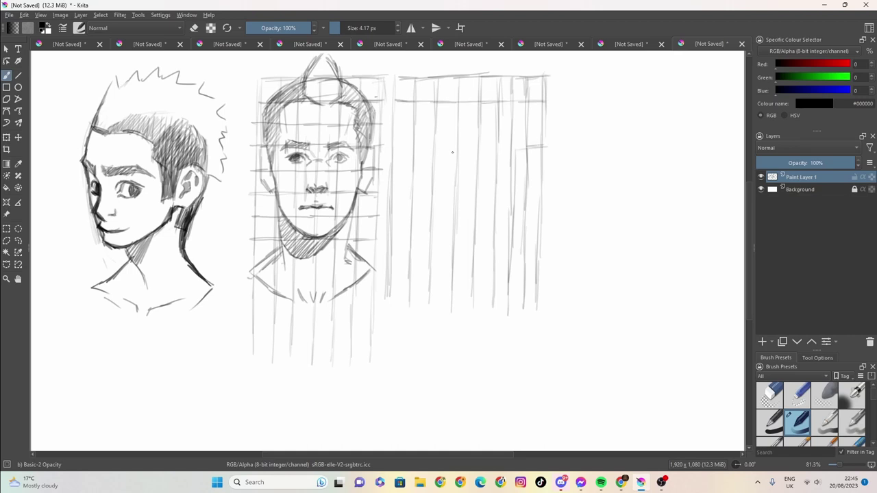
mouse_move(402, 146)
left_mouse_down()
mouse_move(393, 147)
mouse_move(544, 146)
mouse_move(469, 146)
left_mouse_up()
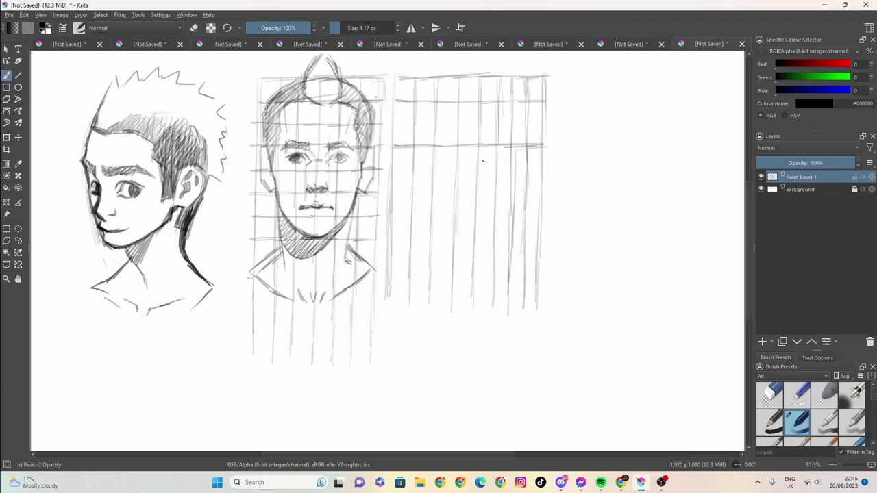
mouse_move(542, 194)
left_mouse_down()
mouse_move(388, 194)
mouse_move(545, 189)
mouse_move(426, 194)
left_mouse_up()
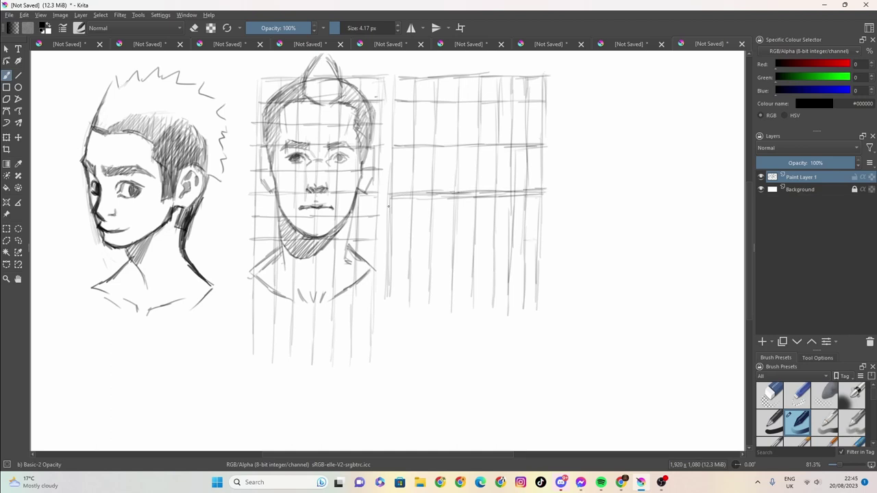
mouse_move(392, 236)
left_mouse_down()
mouse_move(540, 235)
mouse_move(449, 238)
left_mouse_up()
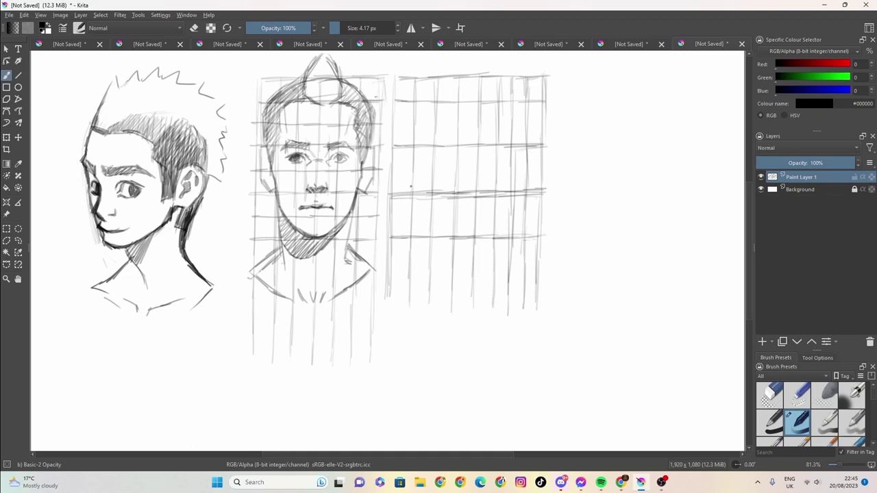
- Divide the second grid's tall rows in half with three intermediate horizontal guidelines
left_click_drag(393, 125, 548, 122)
mouse_move(540, 167)
left_mouse_down()
mouse_move(386, 171)
mouse_move(482, 167)
left_mouse_up()
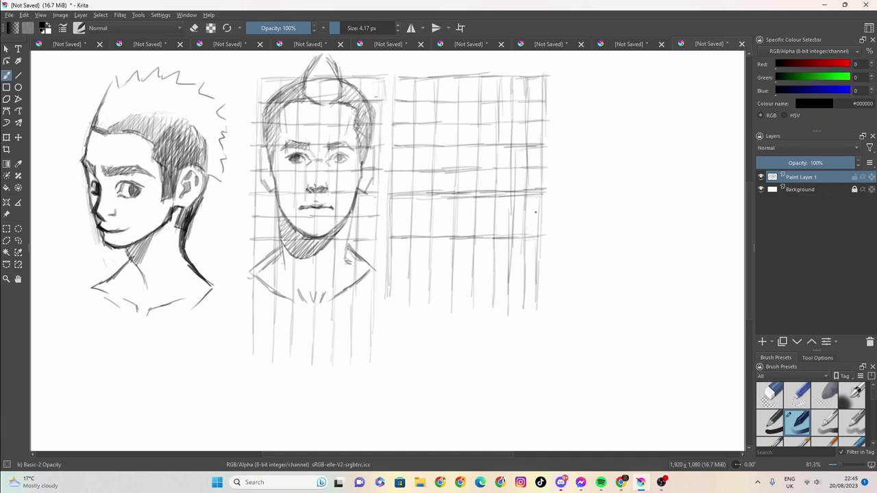
left_click_drag(540, 214, 390, 217)
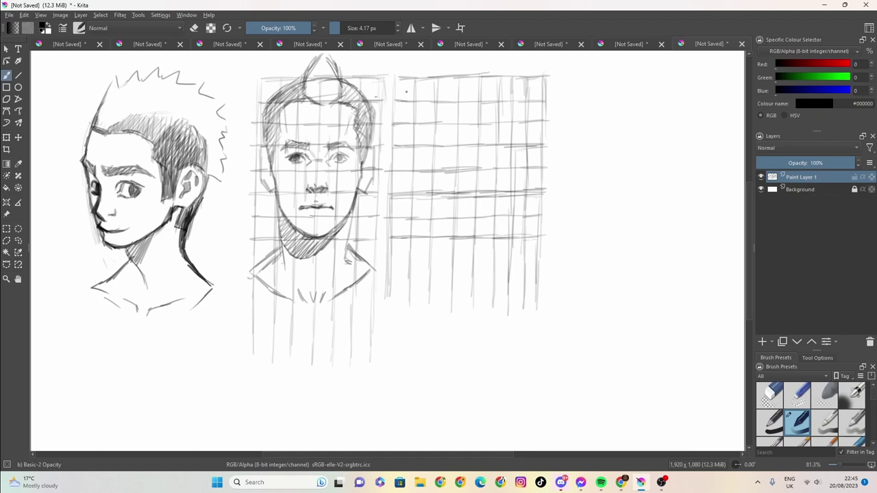
- Outline a right-facing profile head in the second grid: crown, back of the skull, nape, forehead and nose with nostril
mouse_move(478, 80)
left_mouse_down()
mouse_move(444, 78)
mouse_move(401, 104)
mouse_move(392, 145)
left_mouse_up()
left_click_drag(415, 87, 395, 123)
mouse_move(455, 77)
left_mouse_down()
mouse_move(414, 92)
mouse_move(394, 135)
mouse_move(392, 185)
mouse_move(403, 208)
mouse_move(394, 254)
left_mouse_up()
left_click_drag(404, 225, 395, 187)
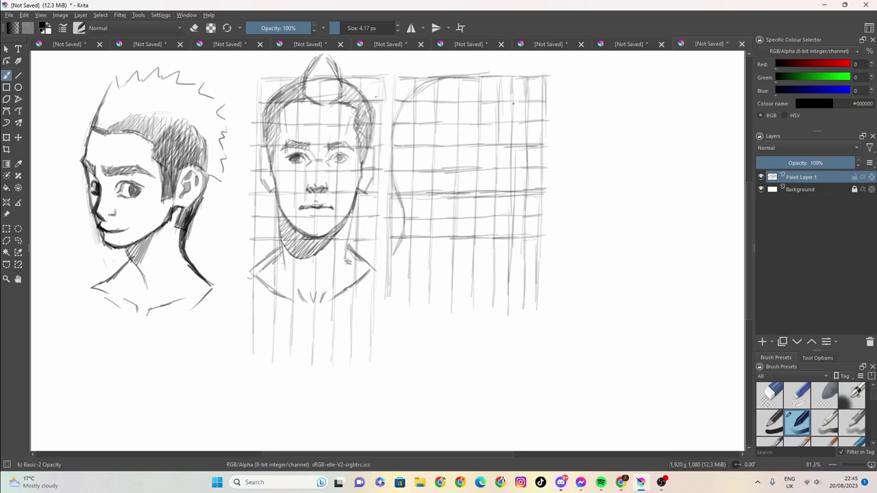
mouse_move(512, 103)
left_mouse_down()
mouse_move(483, 77)
mouse_move(514, 104)
mouse_move(538, 179)
left_mouse_up()
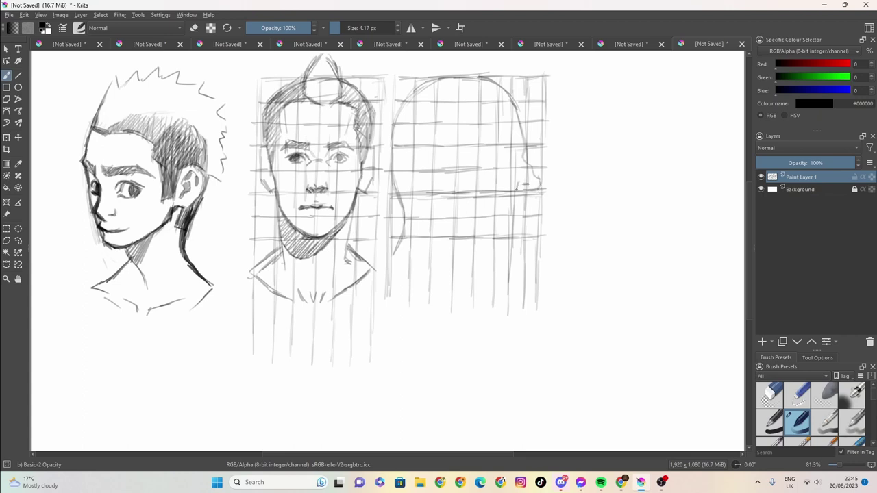
left_click_drag(522, 181, 518, 184)
- Sketch the profile's angled eyebrow and eye beside the nose bridge, and the ear with its inner detail near mid-head
left_click_drag(518, 148, 489, 152)
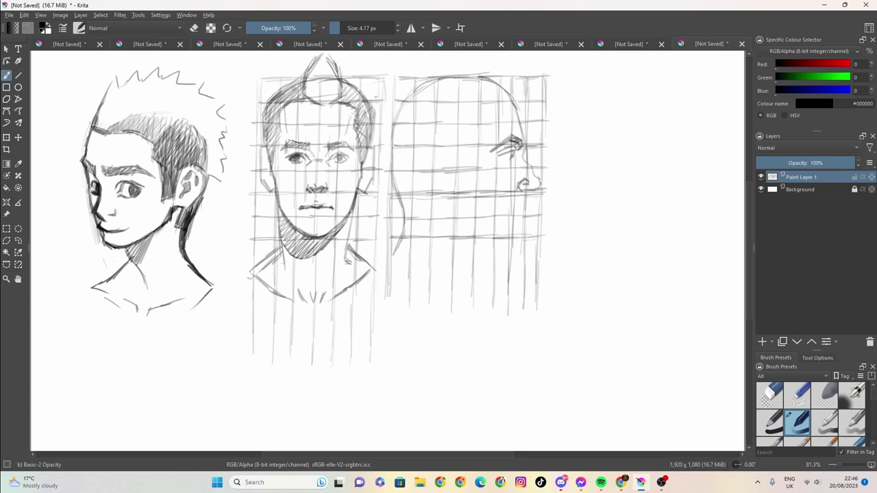
left_click_drag(503, 157, 517, 157)
mouse_move(434, 152)
left_mouse_down()
mouse_move(456, 200)
mouse_move(437, 148)
mouse_move(426, 169)
mouse_move(433, 189)
mouse_move(444, 190)
mouse_move(427, 168)
mouse_move(448, 153)
mouse_move(436, 172)
mouse_move(429, 159)
mouse_move(454, 149)
mouse_move(449, 184)
mouse_move(444, 175)
mouse_move(439, 186)
mouse_move(446, 177)
mouse_move(450, 185)
left_mouse_up()
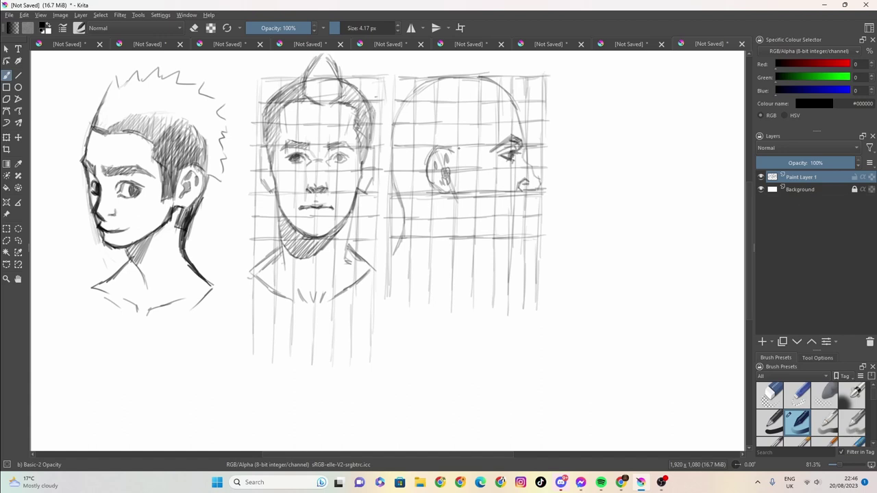
- Draw the profile's jagged hairline from sideburn to forehead and rough in hair spikes above the brow
mouse_move(464, 153)
left_mouse_down()
mouse_move(461, 170)
mouse_move(474, 174)
mouse_move(487, 136)
mouse_move(479, 138)
mouse_move(482, 124)
mouse_move(497, 97)
mouse_move(509, 102)
left_mouse_up()
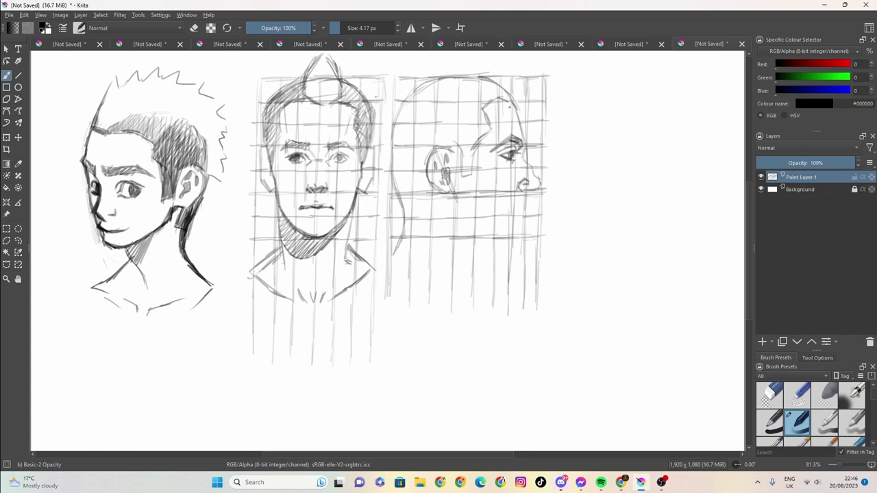
left_click_drag(518, 107, 538, 82)
mouse_move(541, 71)
left_mouse_down()
mouse_move(549, 67)
mouse_move(510, 52)
left_mouse_up()
- Sketch the profile's lips, chin and front of the neck, and draw the jawline descending from the ear
left_click_drag(469, 226, 478, 229)
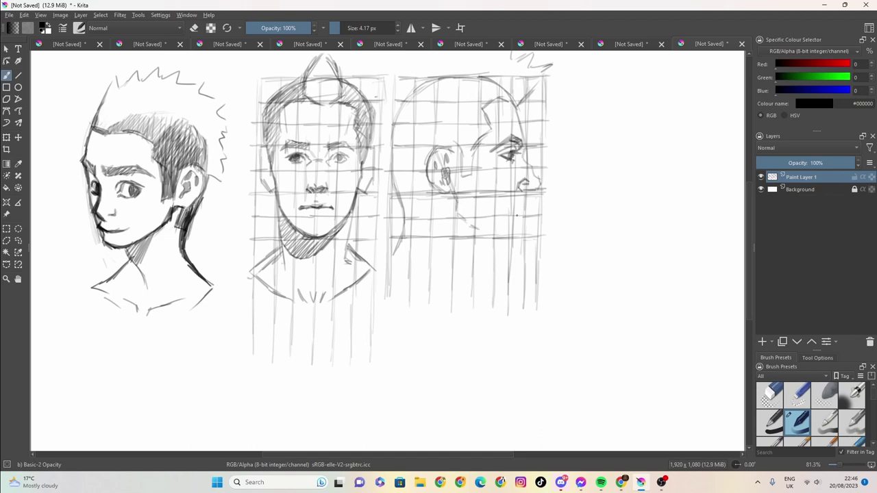
mouse_move(530, 195)
left_mouse_down()
mouse_move(528, 207)
mouse_move(507, 214)
mouse_move(520, 236)
mouse_move(491, 240)
mouse_move(483, 250)
mouse_move(498, 312)
left_mouse_up()
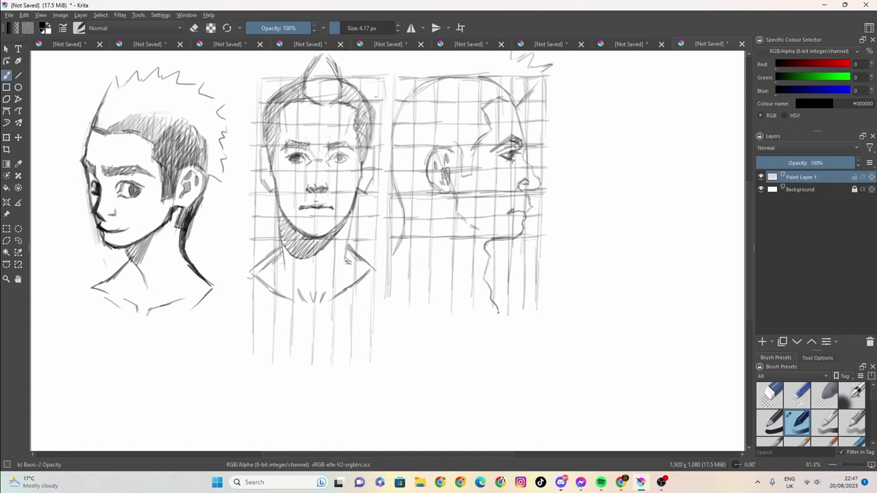
left_click_drag(456, 197, 471, 227)
- Add loose strokes behind the profile head, an inner contour following the skull, and extra lines along the jaw and nape
left_click_drag(374, 77, 367, 87)
left_click(397, 44)
left_click(695, 45)
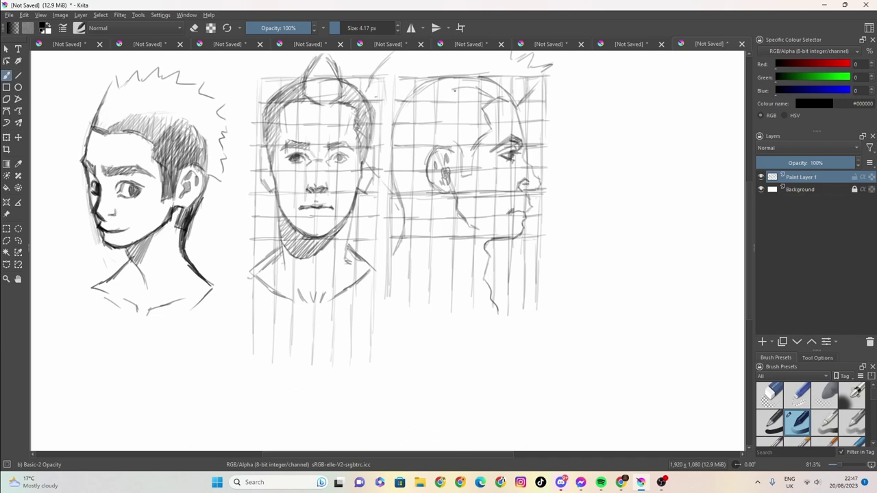
mouse_move(396, 176)
left_mouse_down()
mouse_move(415, 105)
mouse_move(405, 118)
left_mouse_up()
mouse_move(493, 96)
left_mouse_down()
mouse_move(435, 92)
mouse_move(389, 216)
left_mouse_up()
mouse_move(435, 191)
left_mouse_down()
mouse_move(408, 221)
mouse_move(480, 246)
left_mouse_up()
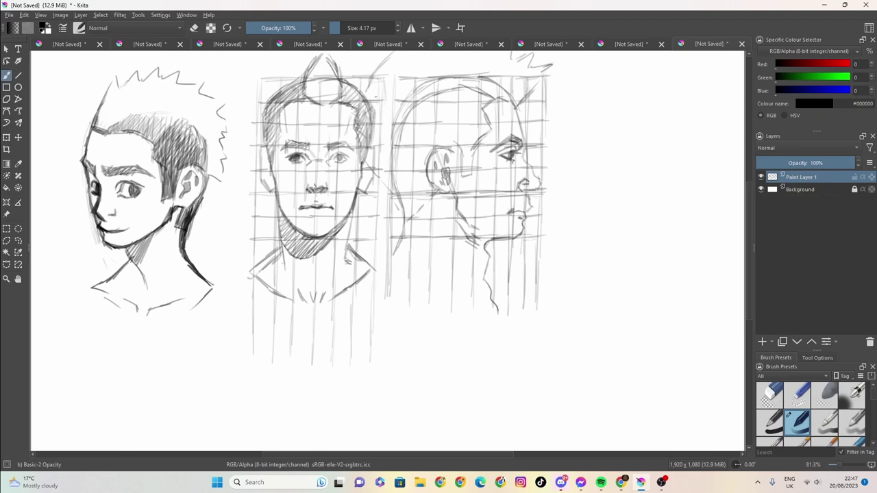
- Hatch the hair on the back of the profile head, from behind the ear down to the nape
left_click_drag(501, 109, 504, 127)
mouse_move(398, 162)
left_mouse_down()
mouse_move(408, 219)
mouse_move(411, 211)
left_mouse_up()
left_click_drag(411, 175, 416, 216)
left_click_drag(418, 162, 425, 206)
mouse_move(428, 182)
left_mouse_down()
mouse_move(430, 203)
mouse_move(433, 195)
left_mouse_up()
left_click_drag(400, 134, 410, 205)
left_click_drag(415, 115, 409, 185)
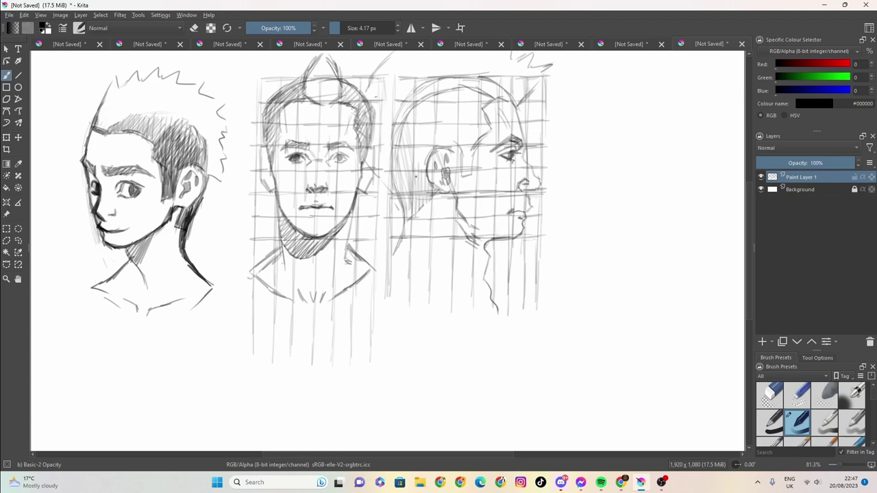
- Continue the vertical hatching over the top and side of the profile's hair, from above the ear to the hairline and sideburn
left_click_drag(419, 137, 422, 178)
mouse_move(428, 105)
left_mouse_down()
mouse_move(423, 174)
mouse_move(432, 161)
left_mouse_up()
mouse_move(434, 97)
left_mouse_down()
mouse_move(438, 152)
mouse_move(452, 146)
left_mouse_up()
mouse_move(455, 88)
left_mouse_down()
mouse_move(459, 152)
mouse_move(470, 161)
left_mouse_up()
mouse_move(472, 93)
left_mouse_down()
mouse_move(474, 155)
mouse_move(480, 139)
left_mouse_up()
left_click_drag(482, 92, 484, 128)
left_click_drag(486, 119, 467, 177)
left_click_drag(466, 152, 462, 179)
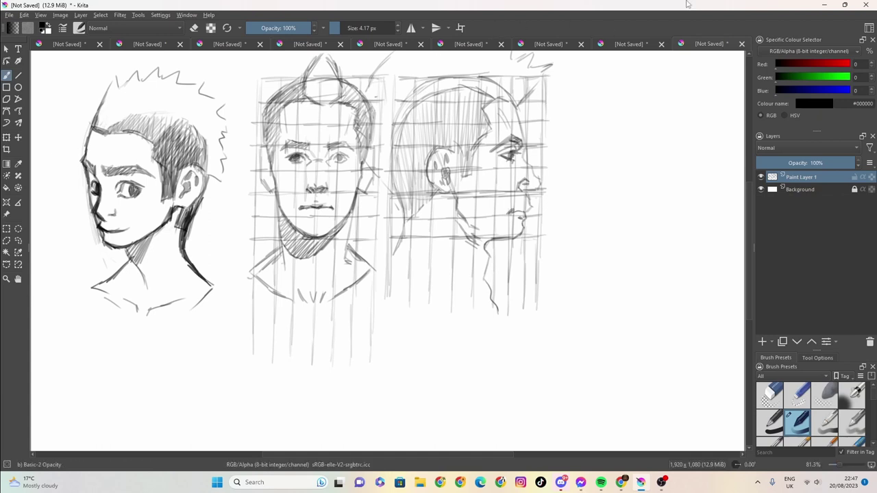
- Close the head-study document, saving it as a Krita document named "rock kid"
left_click(741, 44)
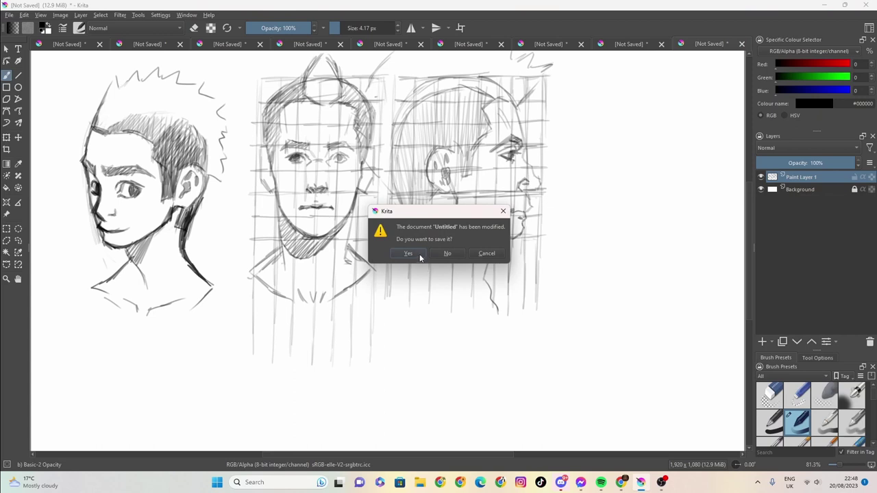
left_click(417, 255)
type("rock kid")
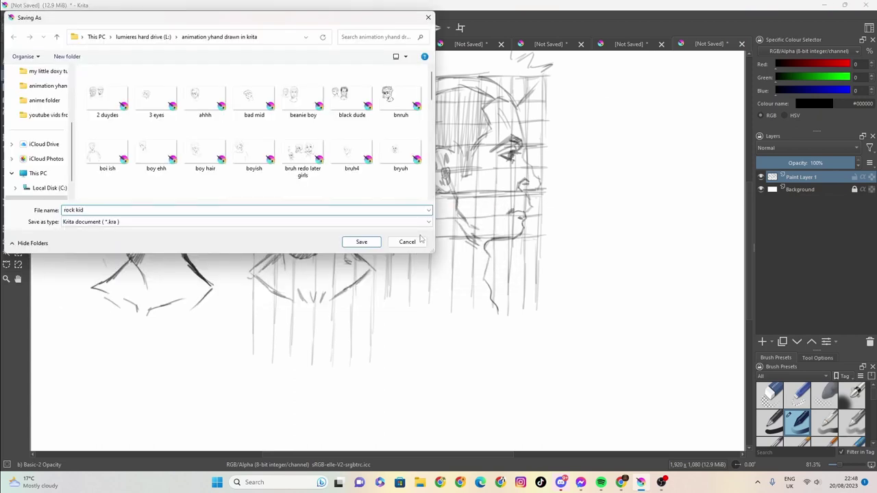
left_click(362, 243)
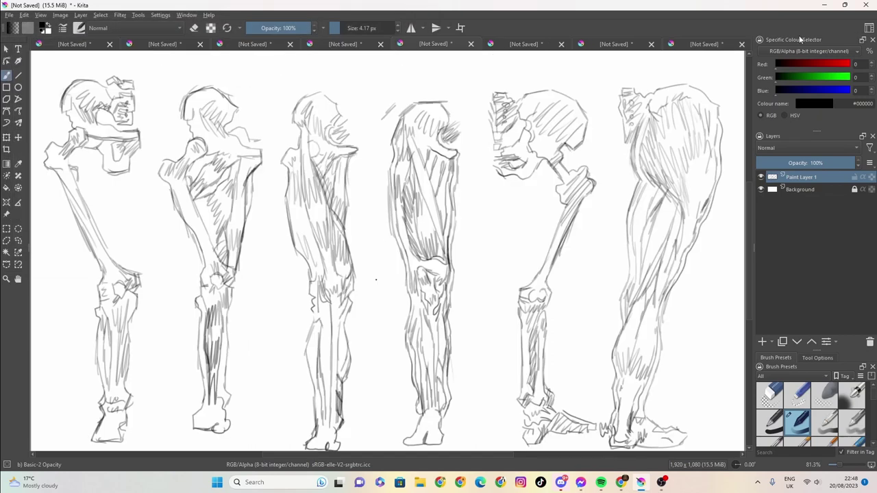
left_click(641, 479)
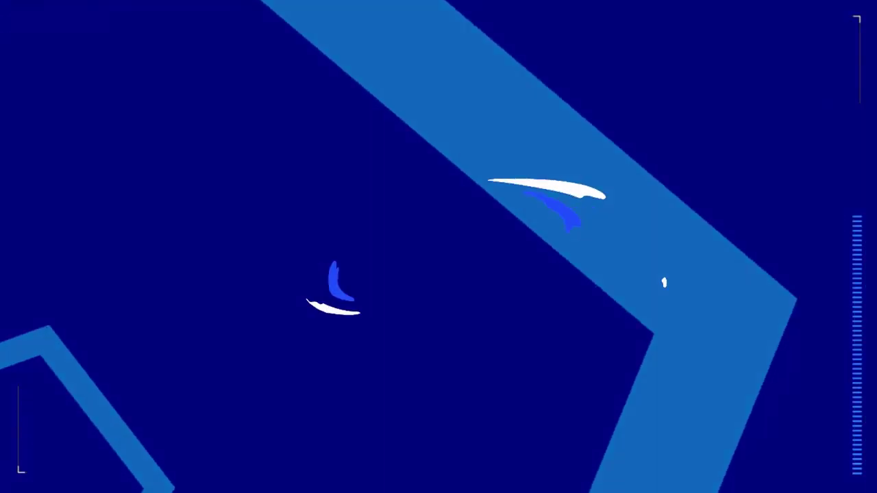